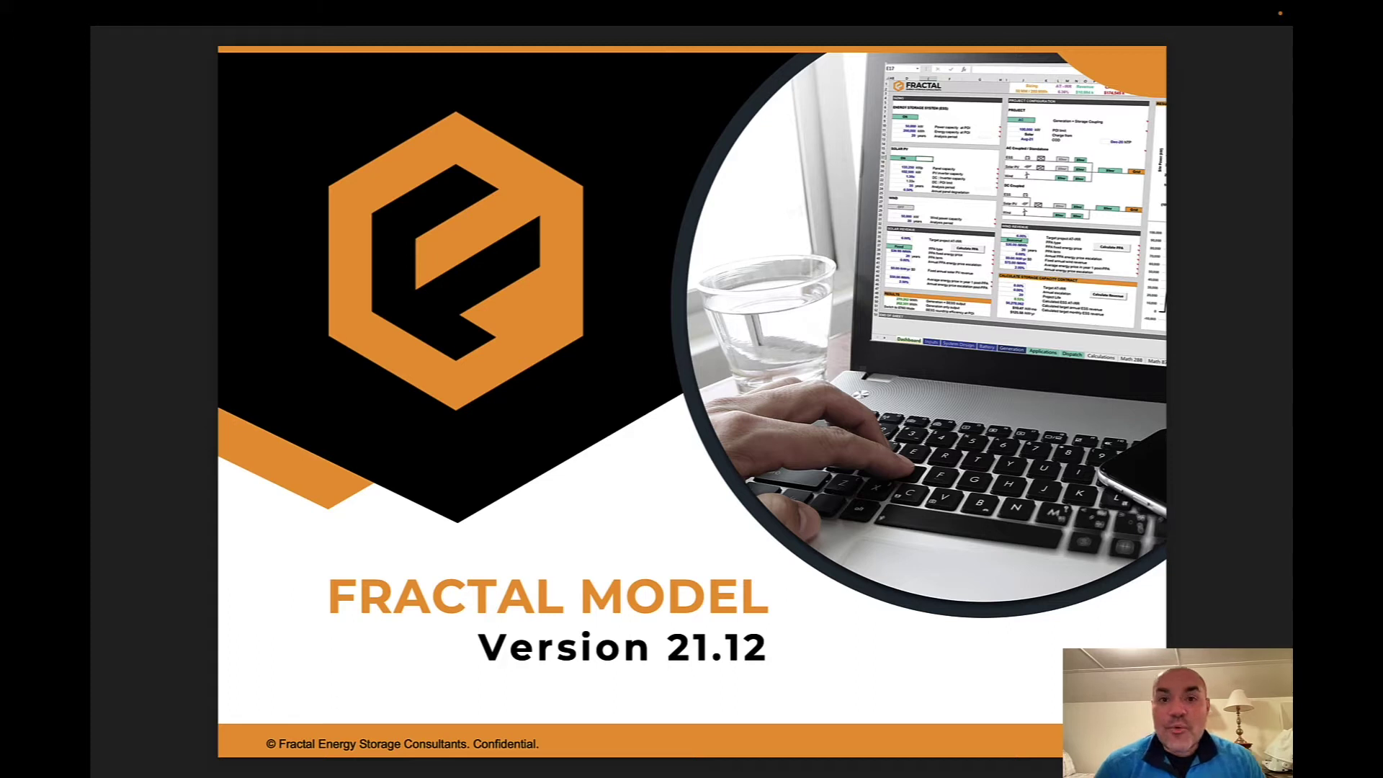
Advance the slideshow from the Fractal Model Version 21.12 title slide to the v21.12 Updates slide.
{"action": "left_click", "coordinate": [716, 730]}
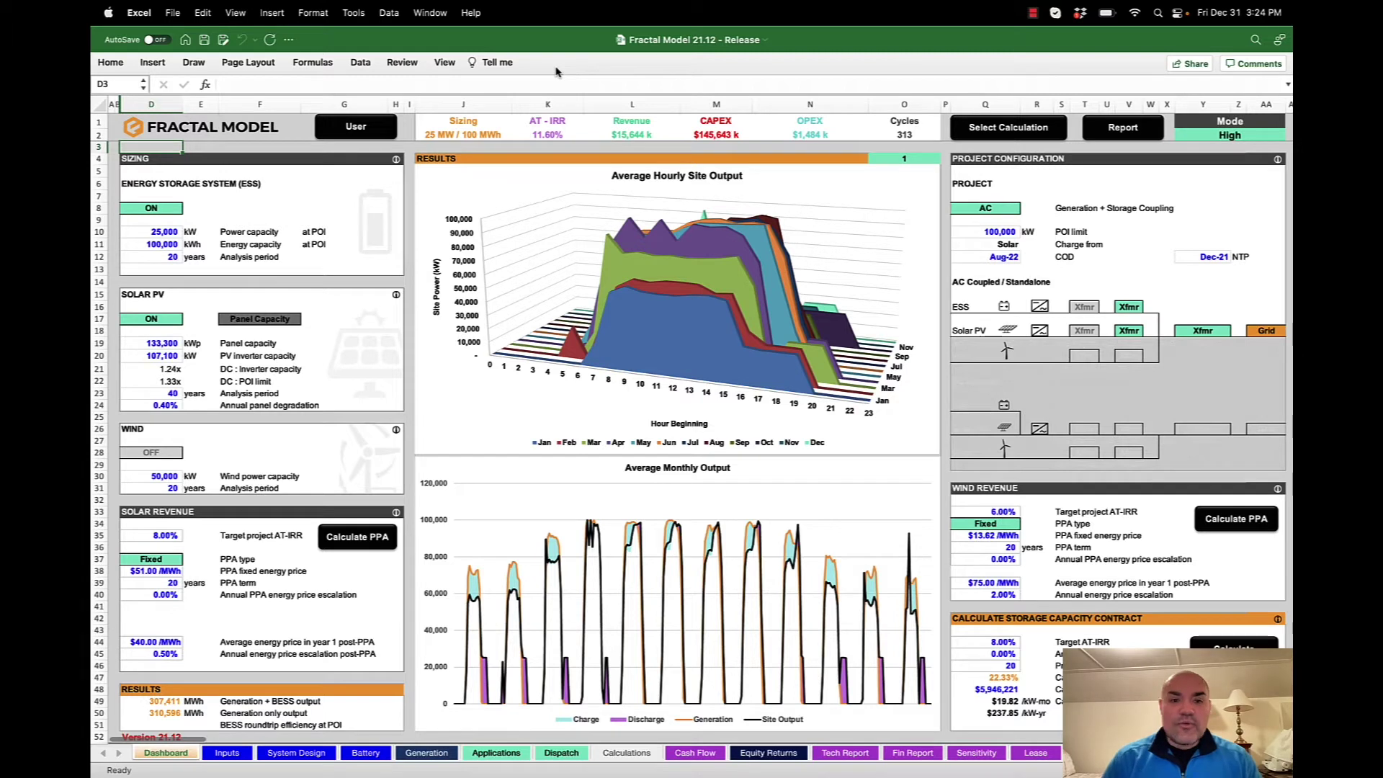
Page through the Inputs, System Design, Battery, Generation and Applications sheets in turn.
{"action": "left_click", "coordinate": [227, 753]}
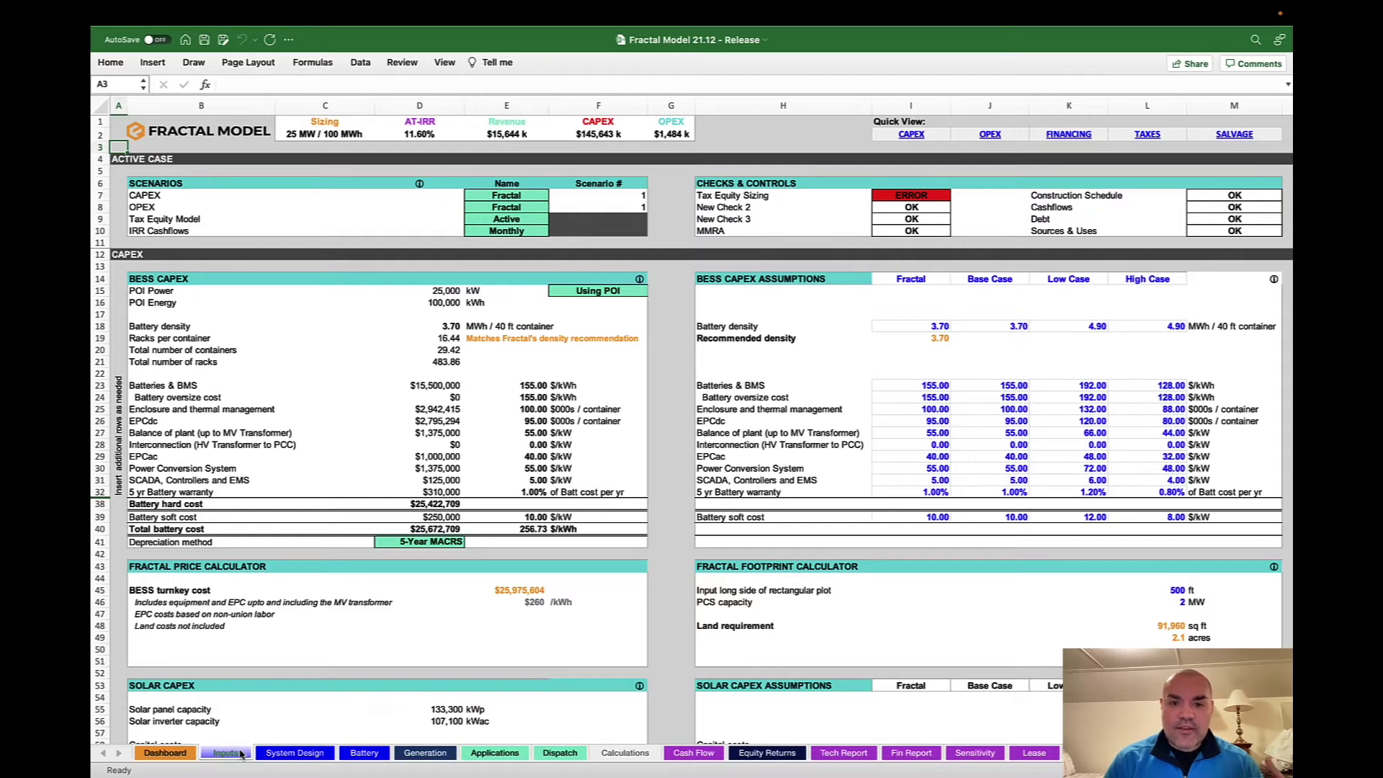
{"action": "left_click", "coordinate": [293, 753]}
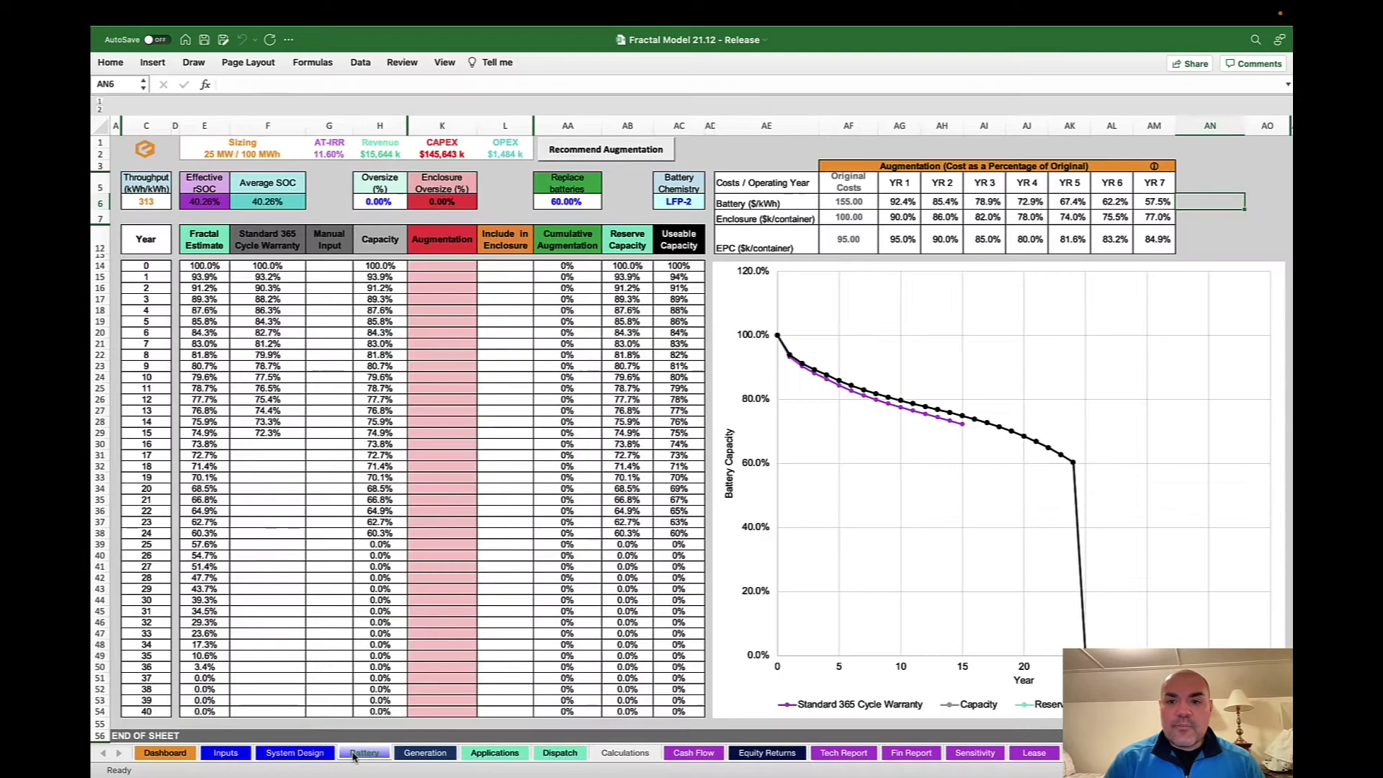
{"action": "left_click", "coordinate": [354, 754]}
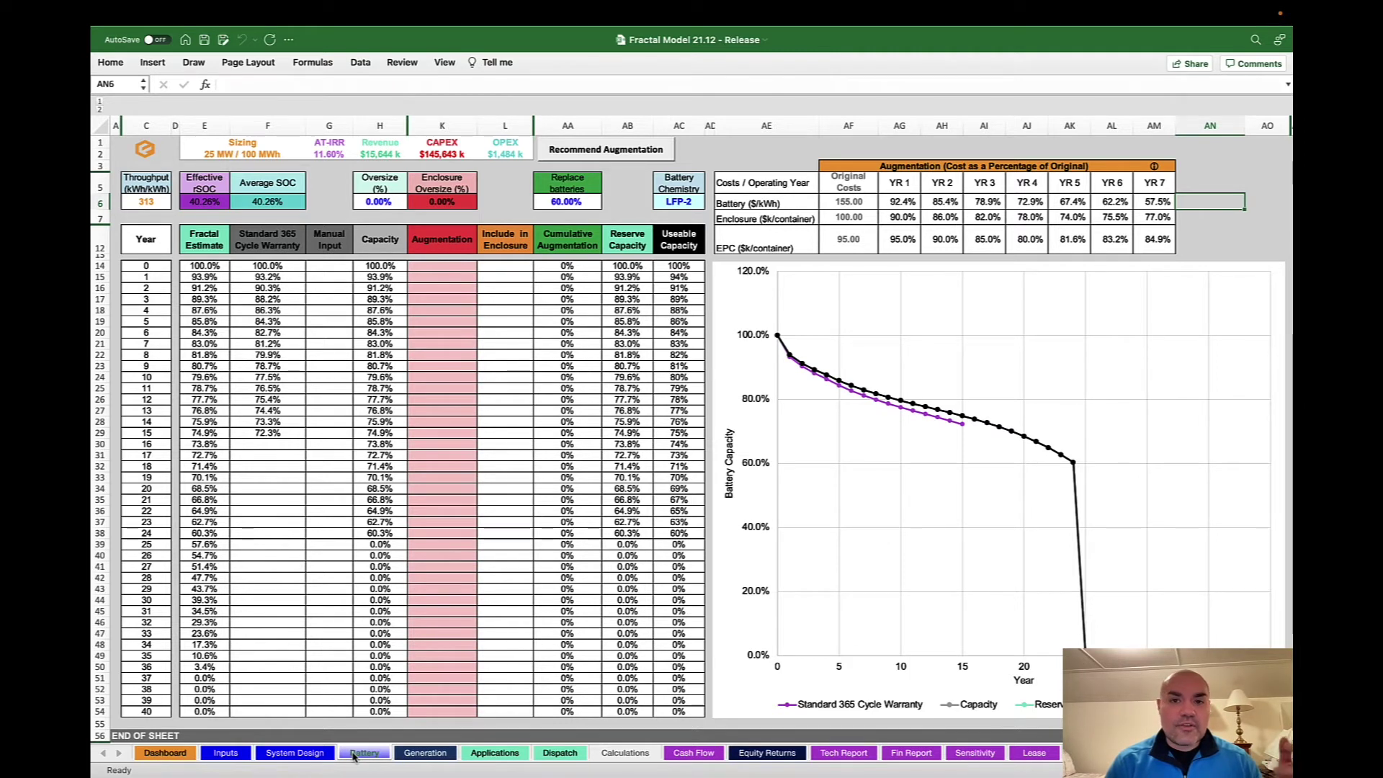
{"action": "left_click", "coordinate": [408, 754]}
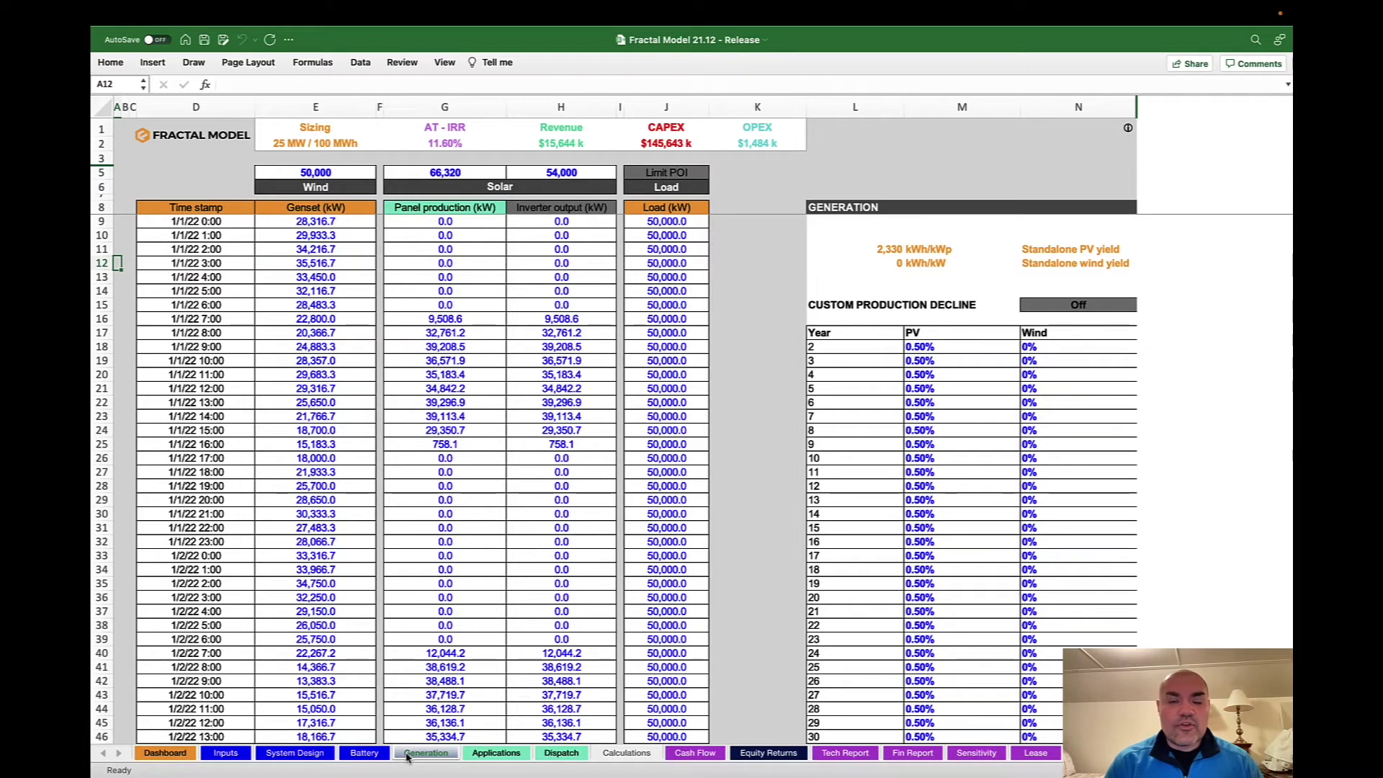
{"action": "left_click", "coordinate": [485, 755]}
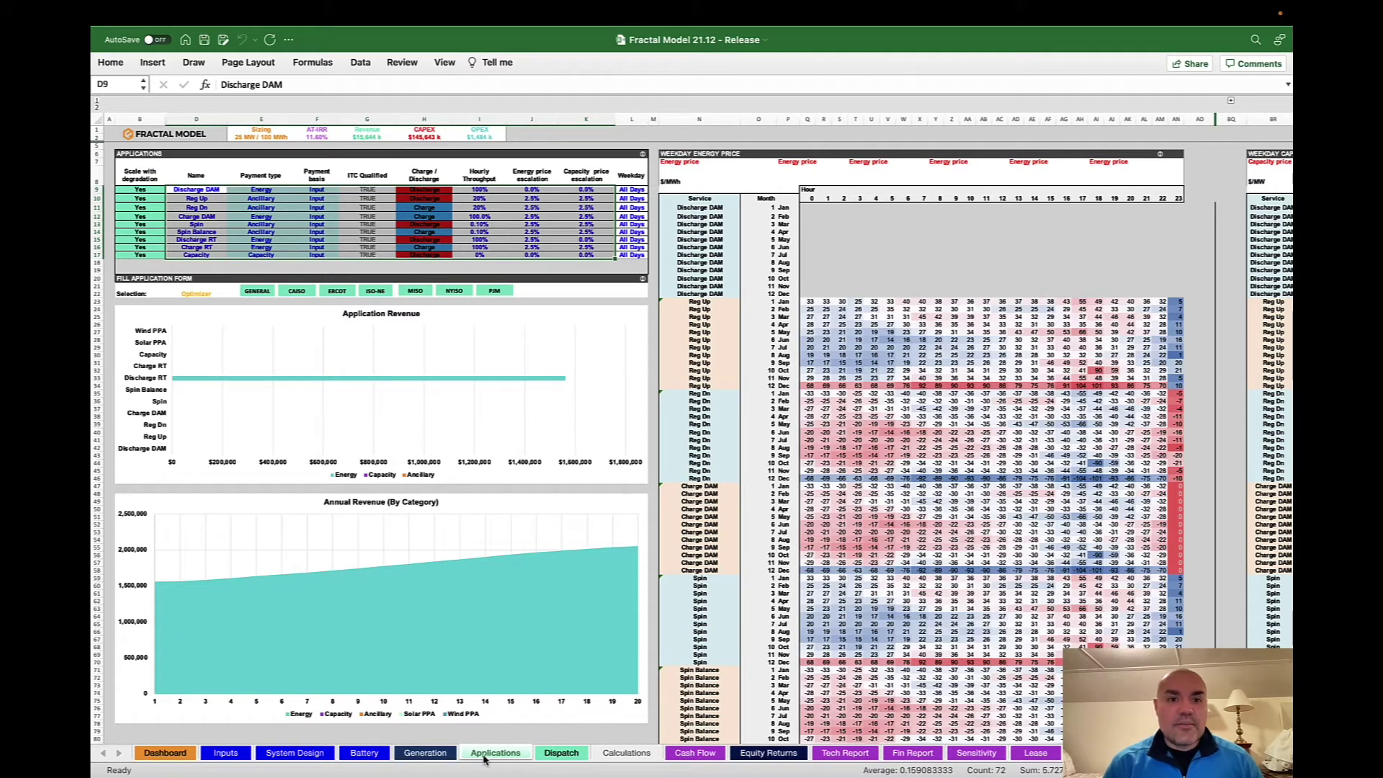
Review the Dispatch sheet, then move on to the Cash Flow sheet.
{"action": "left_click", "coordinate": [560, 756]}
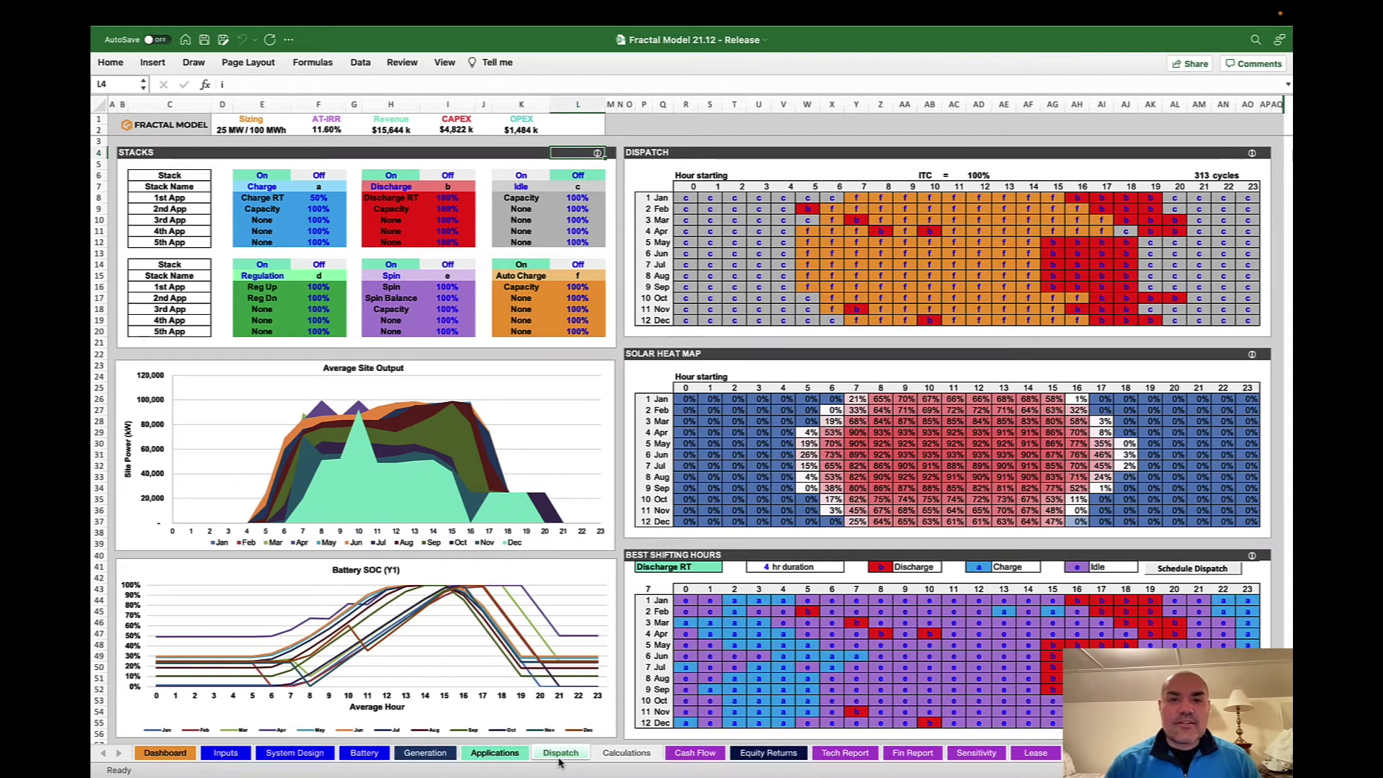
{"action": "left_click", "coordinate": [692, 752]}
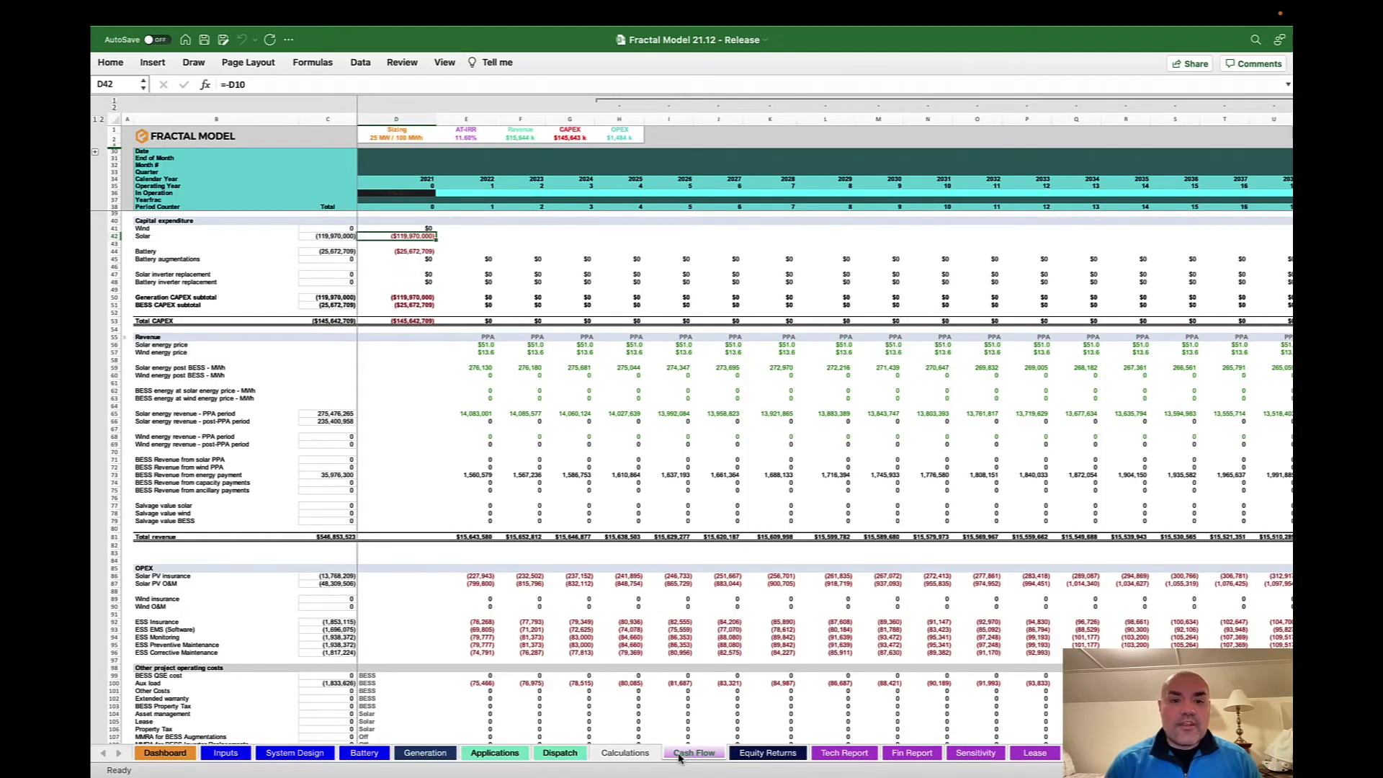
Show the Equity Returns sheet with its monthly pre-tax and after-tax cash flows.
{"action": "left_click", "coordinate": [751, 754]}
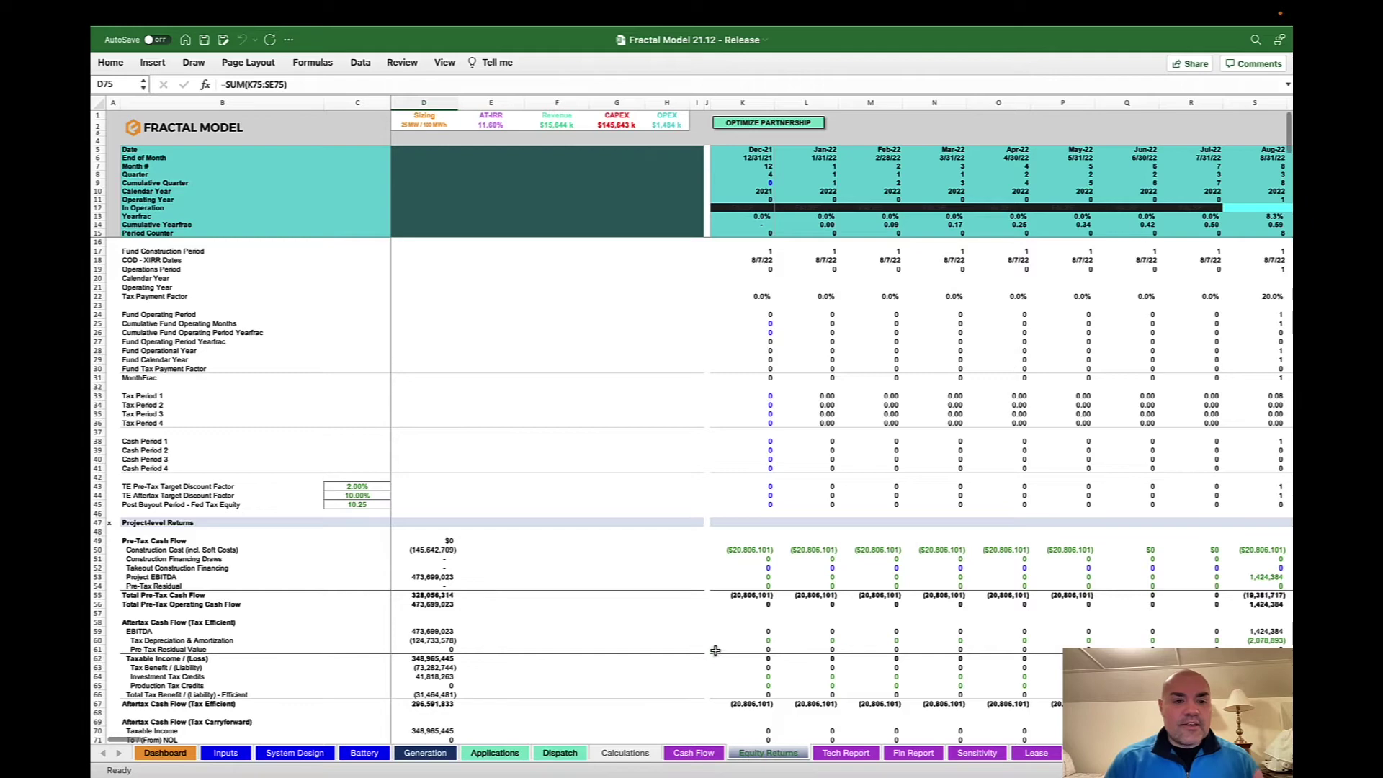
{"action": "scroll", "coordinate": [715, 651], "scroll_direction": "down", "scroll_amount": 9}
{"action": "scroll", "coordinate": [716, 651], "scroll_direction": "down", "scroll_amount": 10}
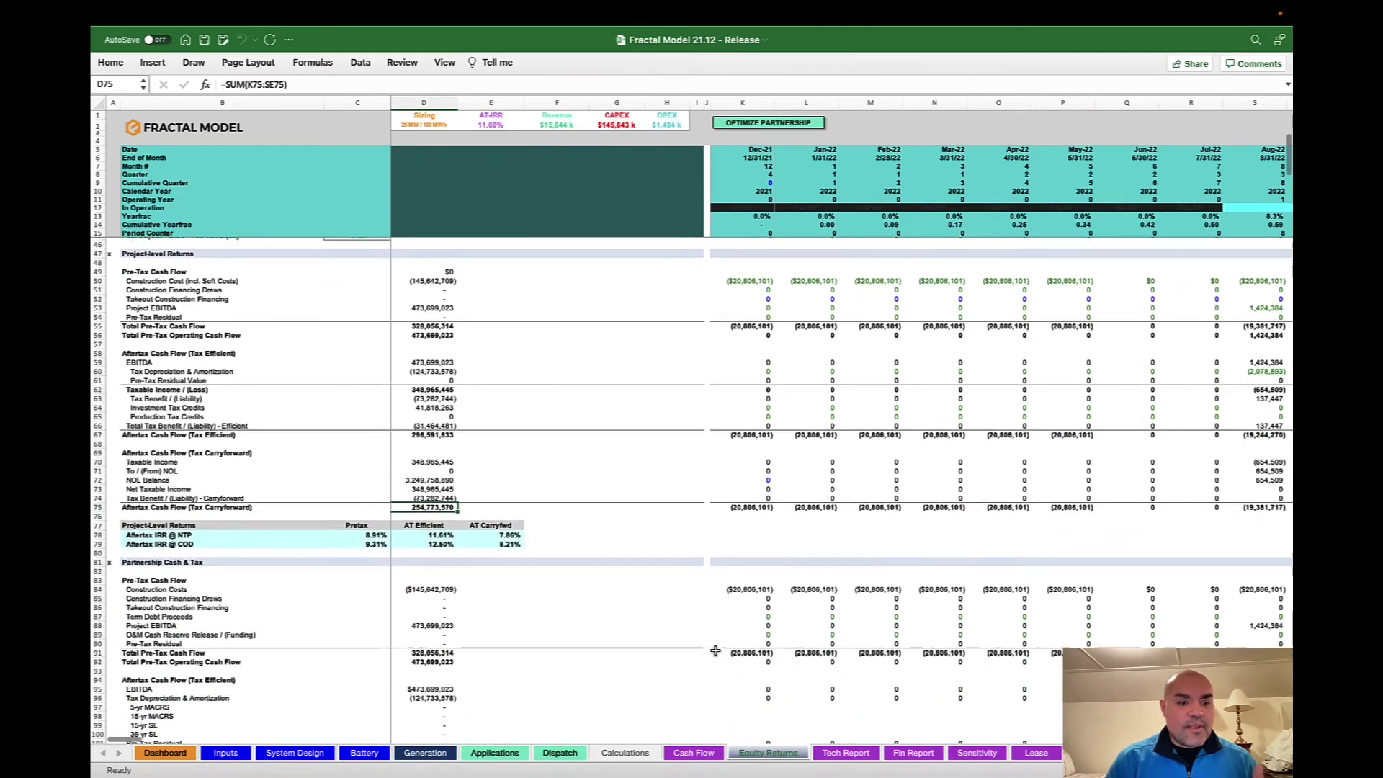
{"action": "scroll", "coordinate": [716, 650], "scroll_direction": "down", "scroll_amount": 13}
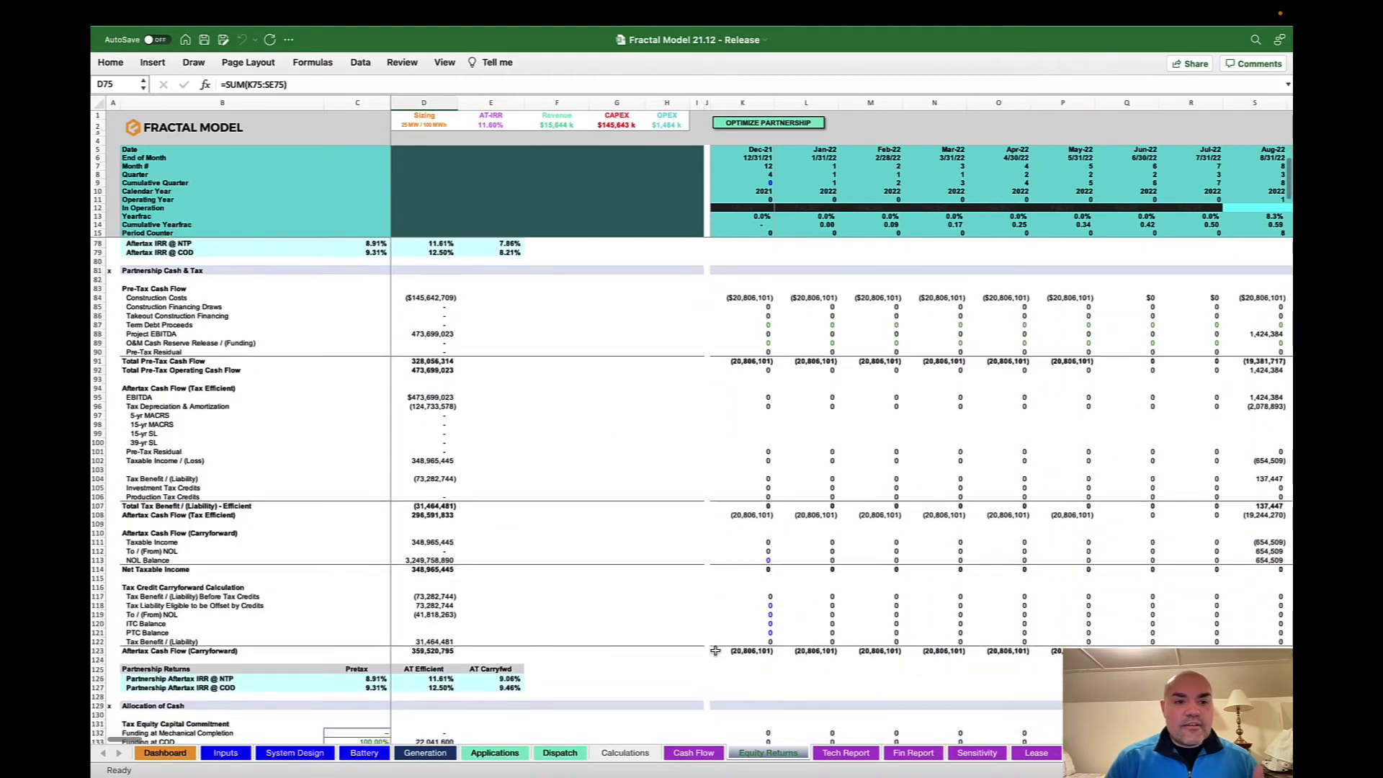
{"action": "scroll", "coordinate": [716, 651], "scroll_direction": "down", "scroll_amount": 10}
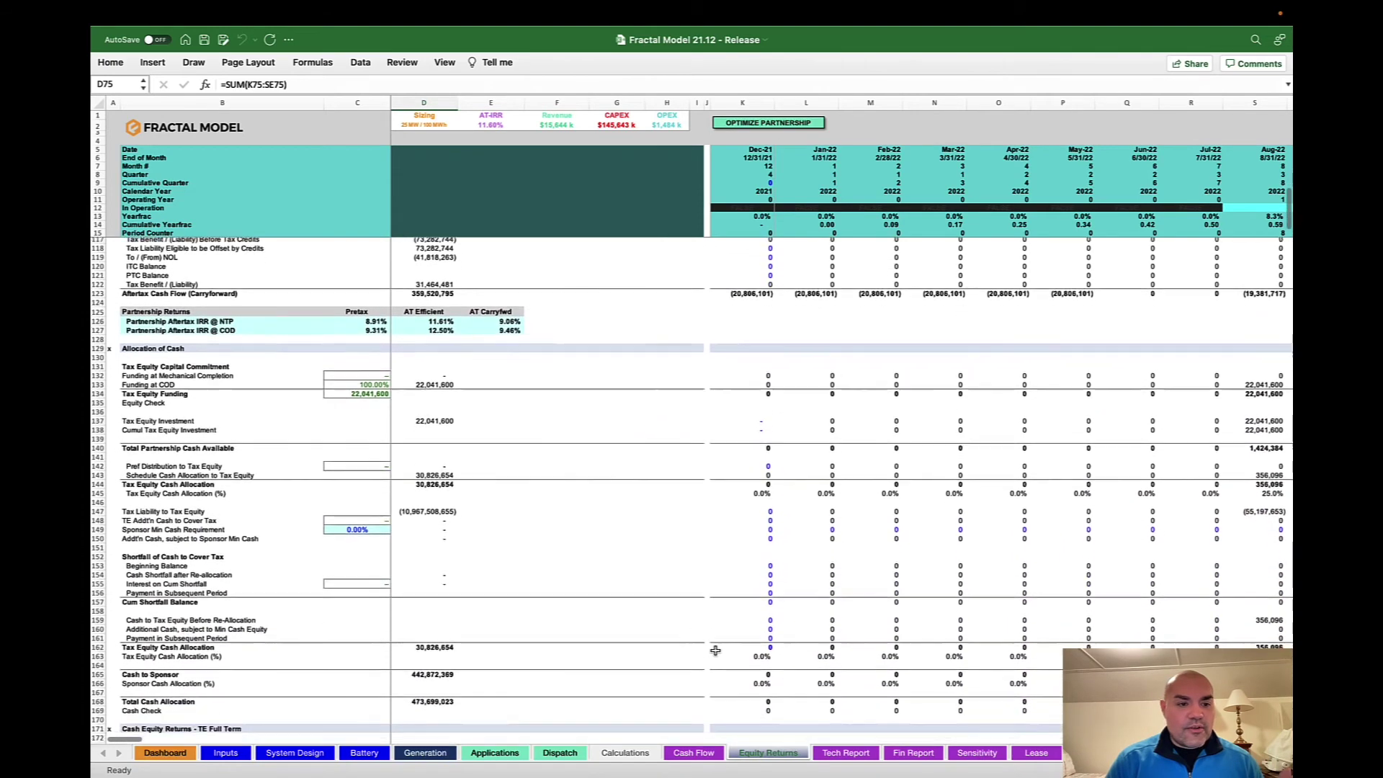
{"action": "scroll", "coordinate": [715, 651], "scroll_direction": "down", "scroll_amount": 11}
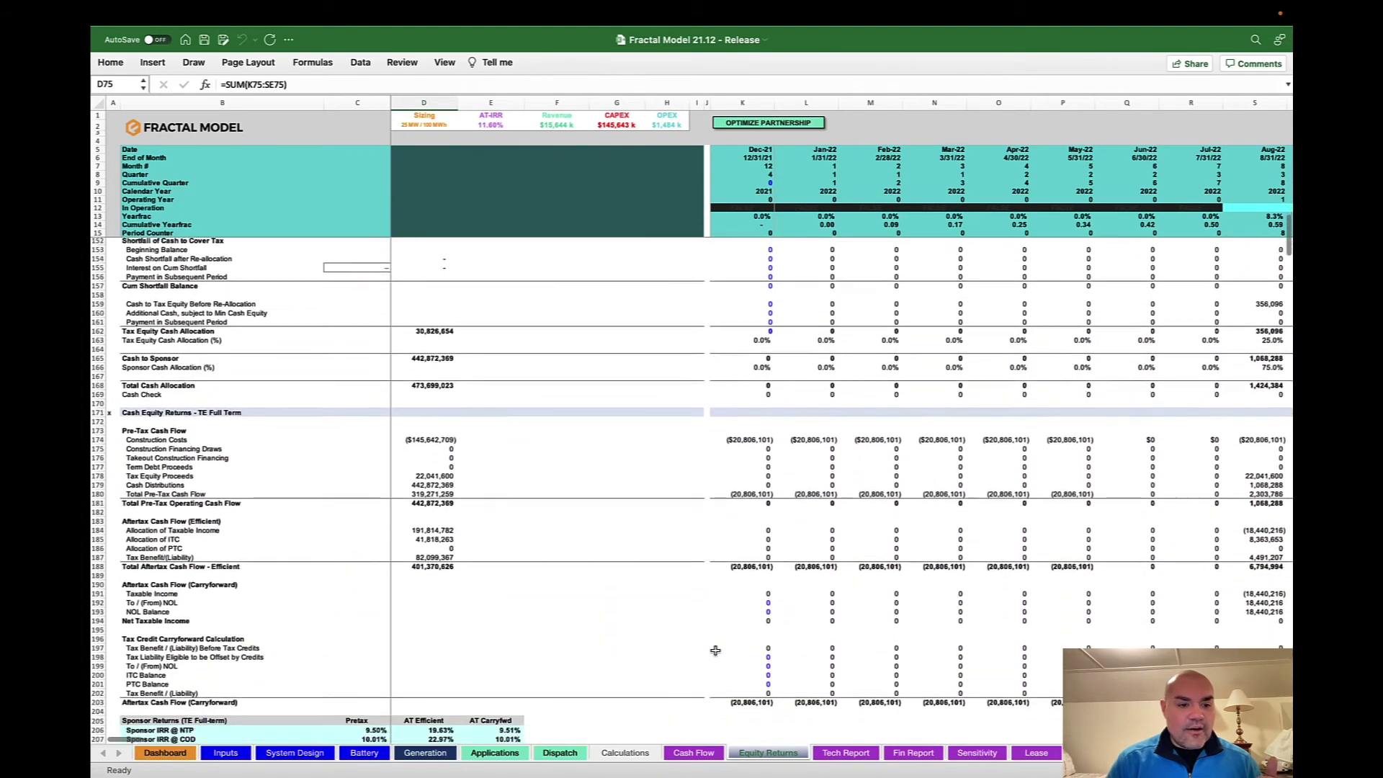
{"action": "scroll", "coordinate": [715, 651], "scroll_direction": "down", "scroll_amount": 11}
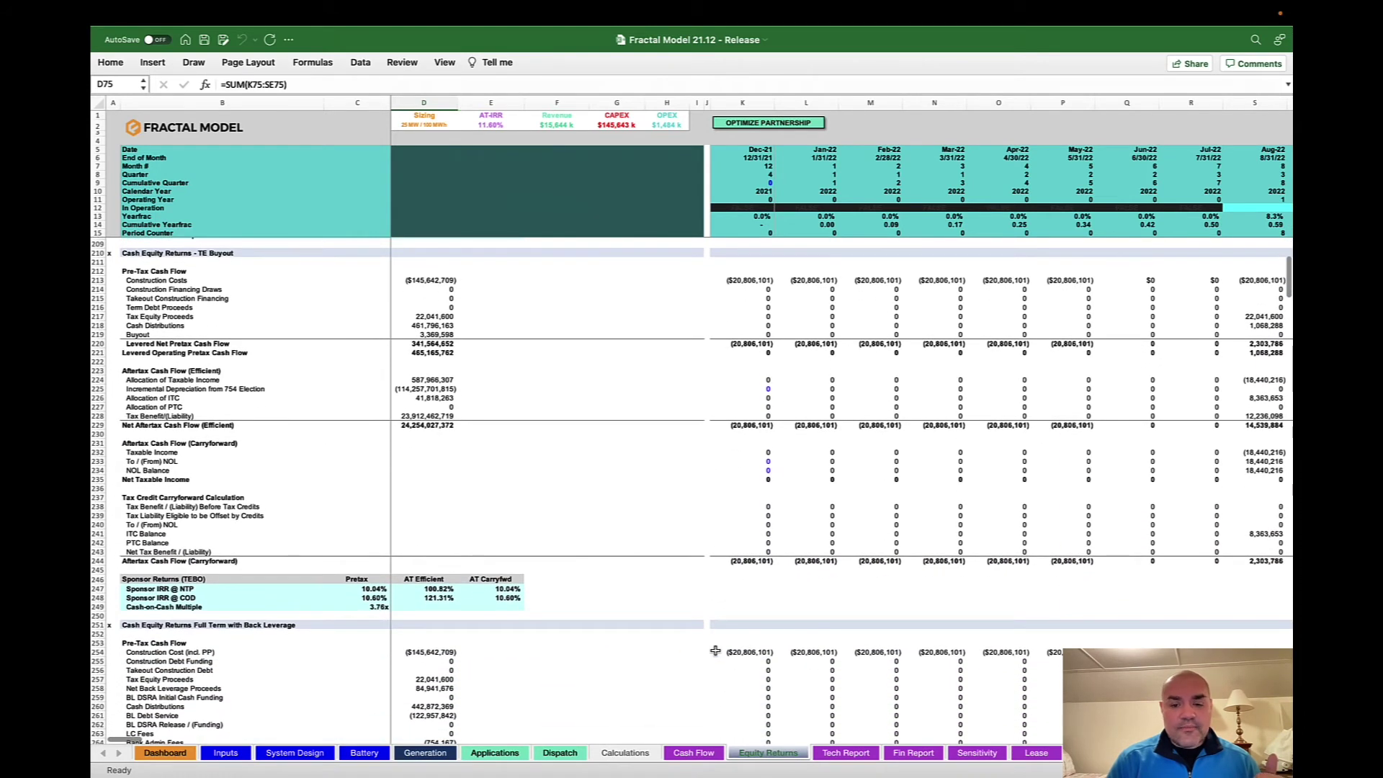
{"action": "scroll", "coordinate": [715, 651], "scroll_direction": "down", "scroll_amount": 5}
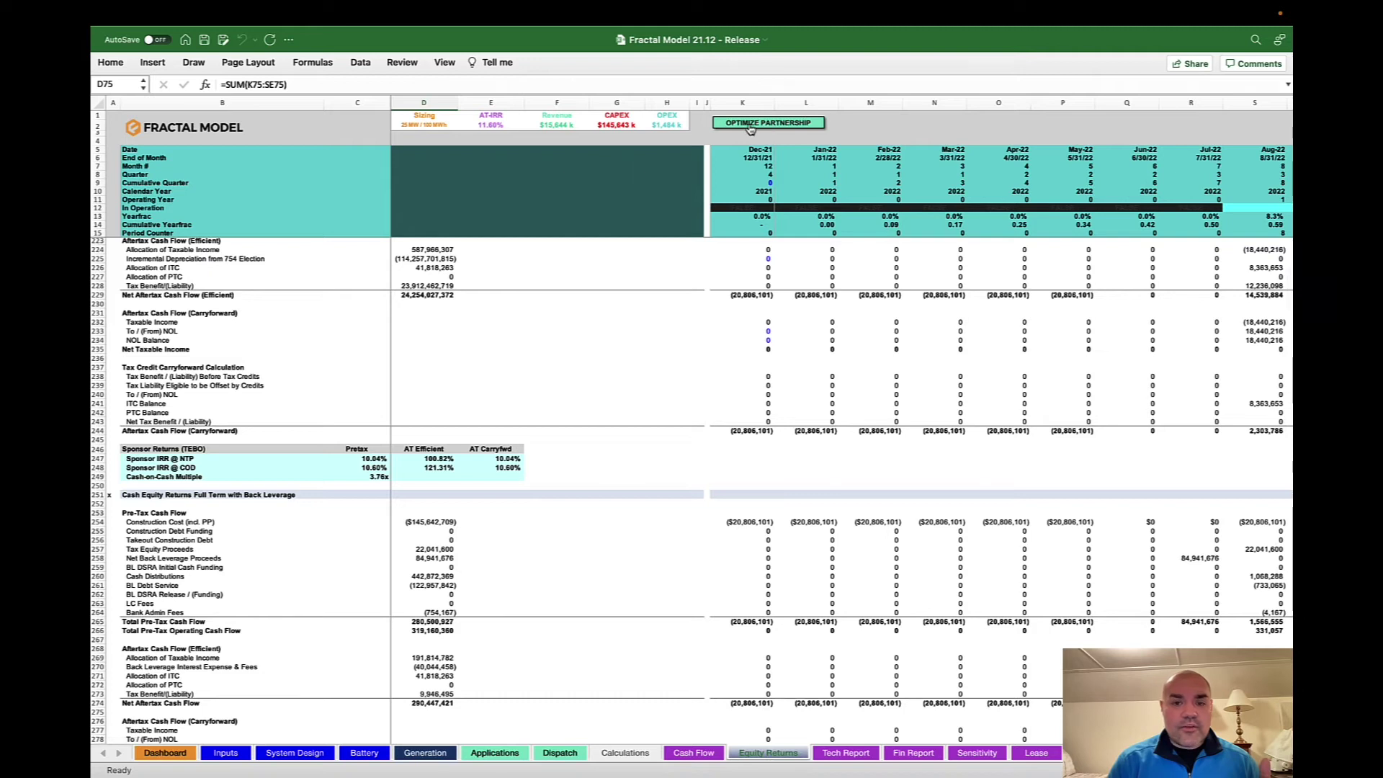
{"action": "scroll", "coordinate": [452, 487], "scroll_direction": "down", "scroll_amount": 14}
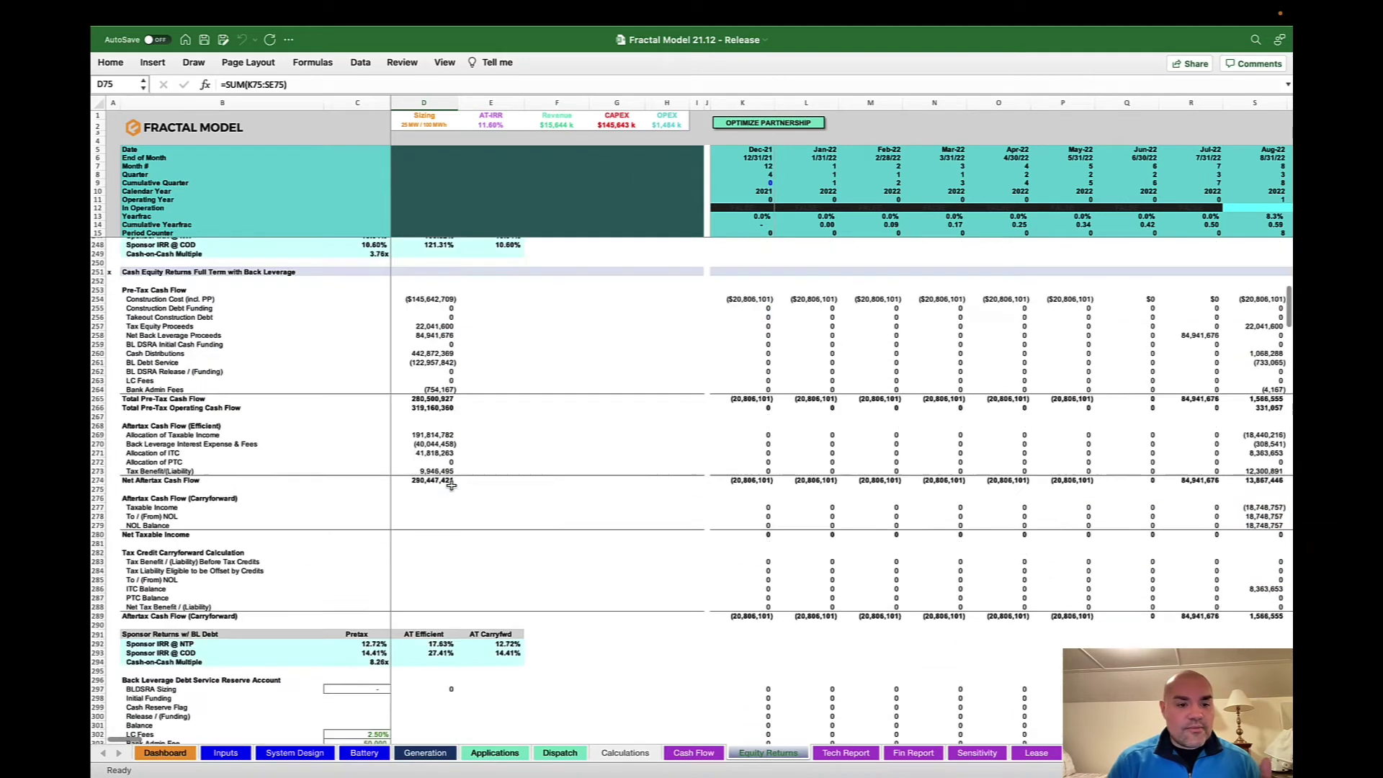
{"action": "scroll", "coordinate": [451, 486], "scroll_direction": "down", "scroll_amount": 20}
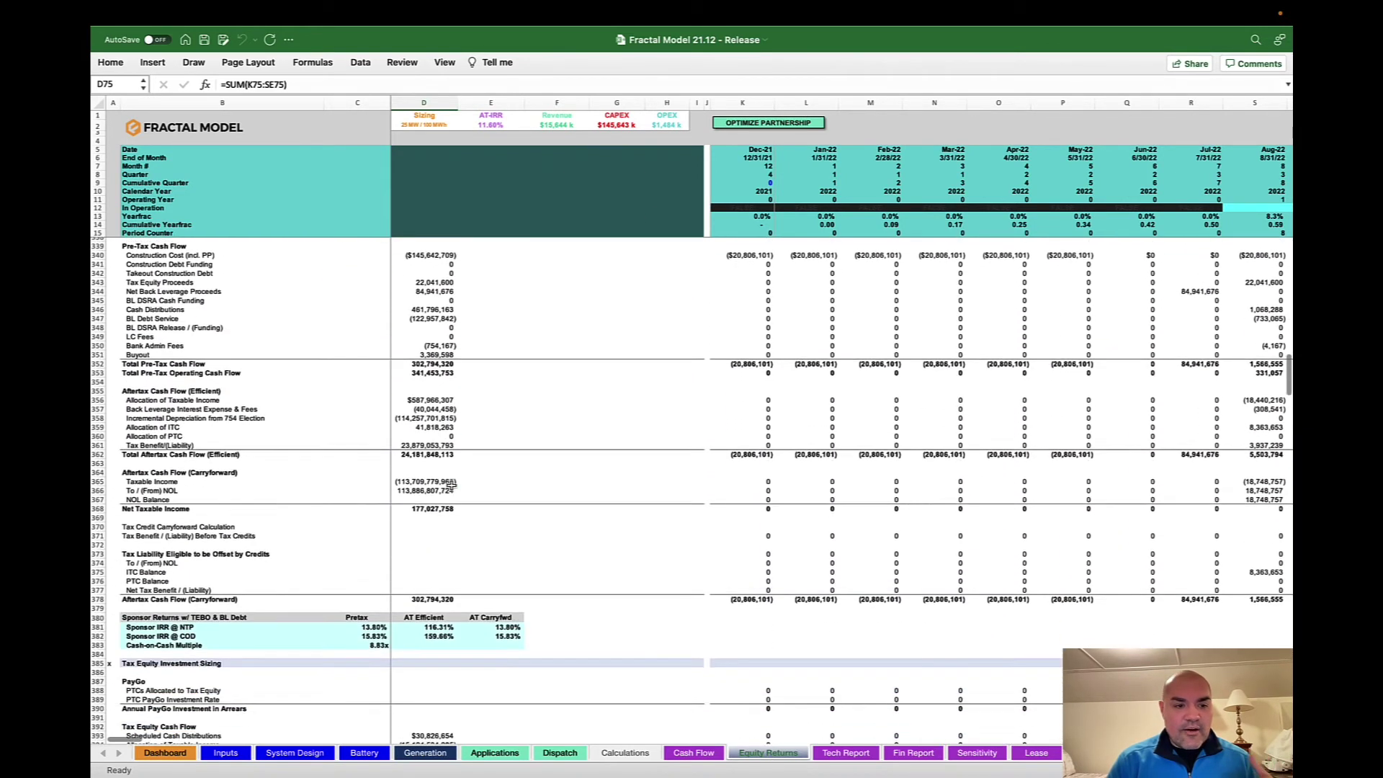
{"action": "scroll", "coordinate": [452, 487], "scroll_direction": "down", "scroll_amount": 16}
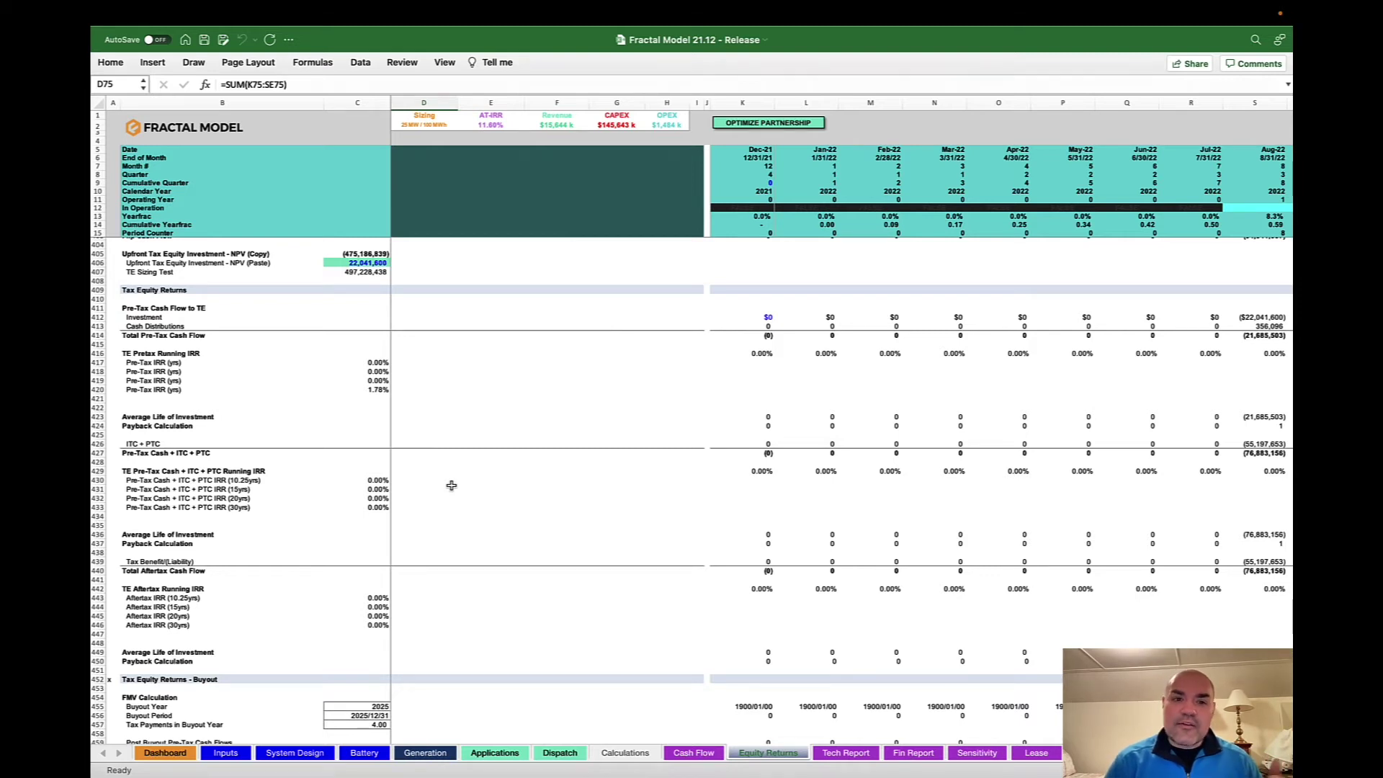
Return to the Dashboard and set the calculation mode to Optimizer.
{"action": "left_click", "coordinate": [165, 753]}
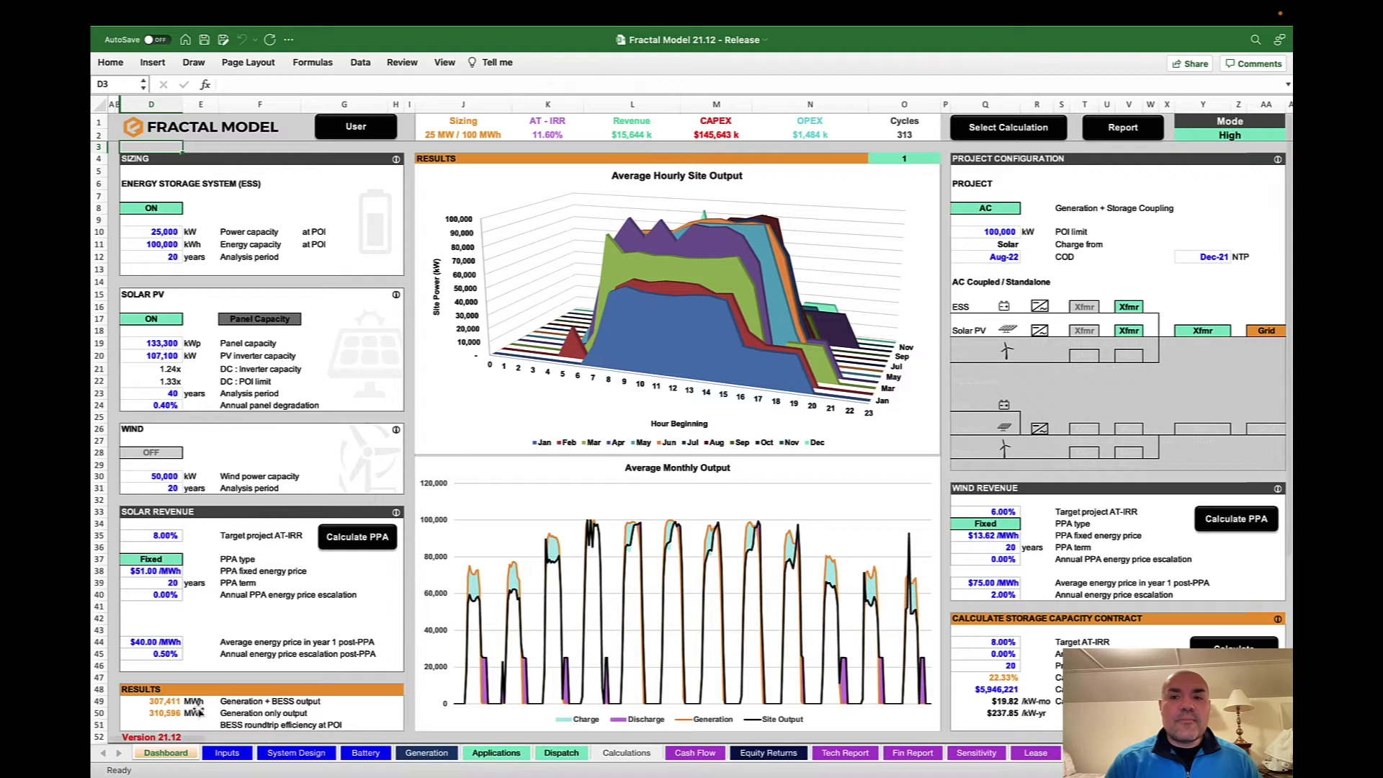
{"action": "left_click", "coordinate": [969, 136]}
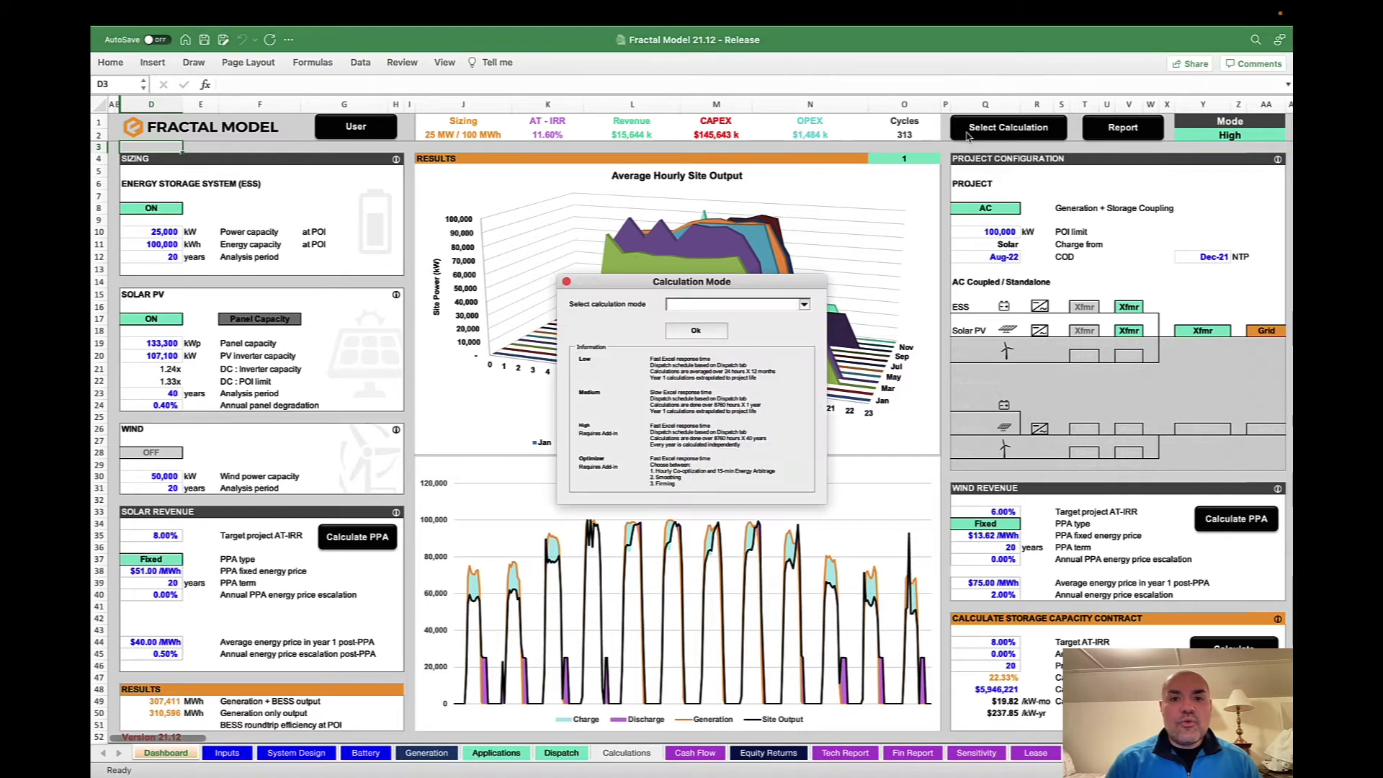
{"action": "left_click", "coordinate": [805, 306]}
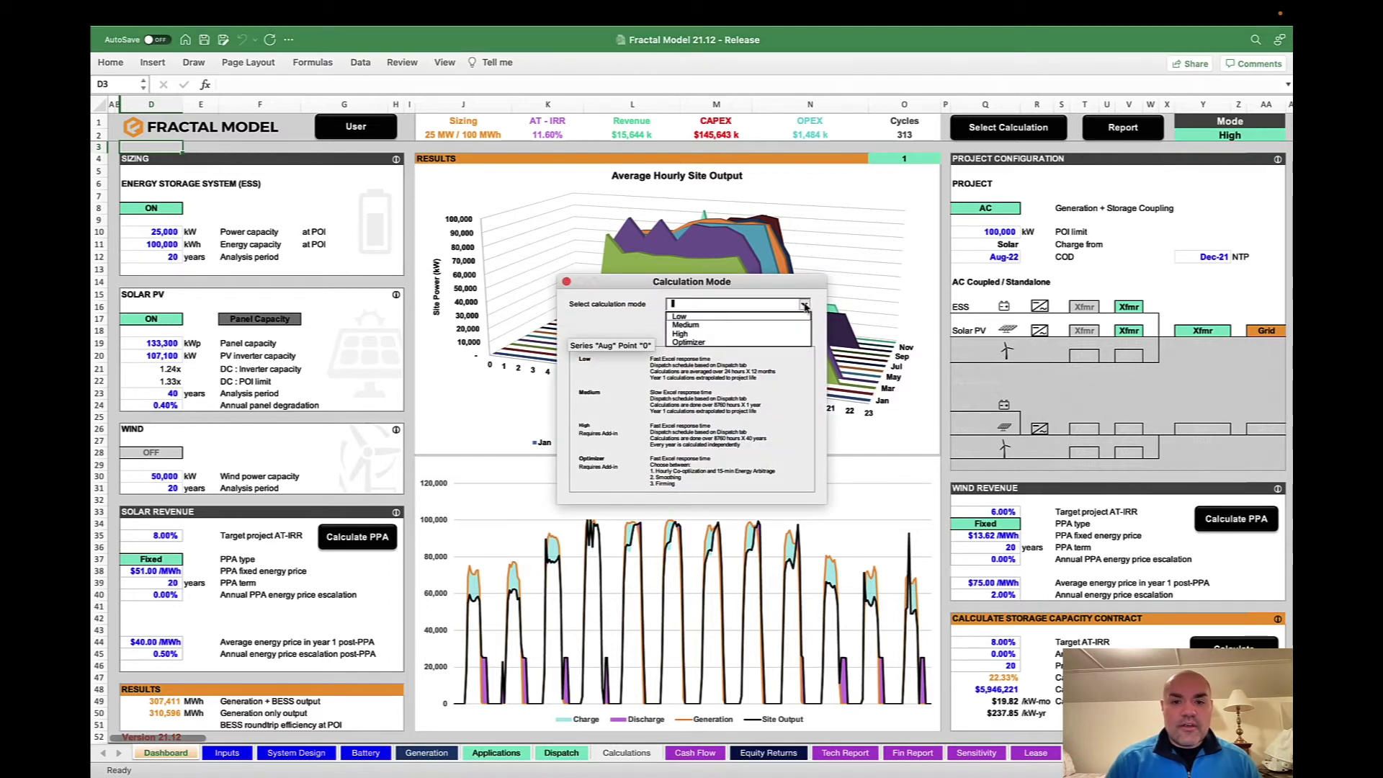
{"action": "left_click", "coordinate": [753, 342]}
{"action": "left_click", "coordinate": [705, 333]}
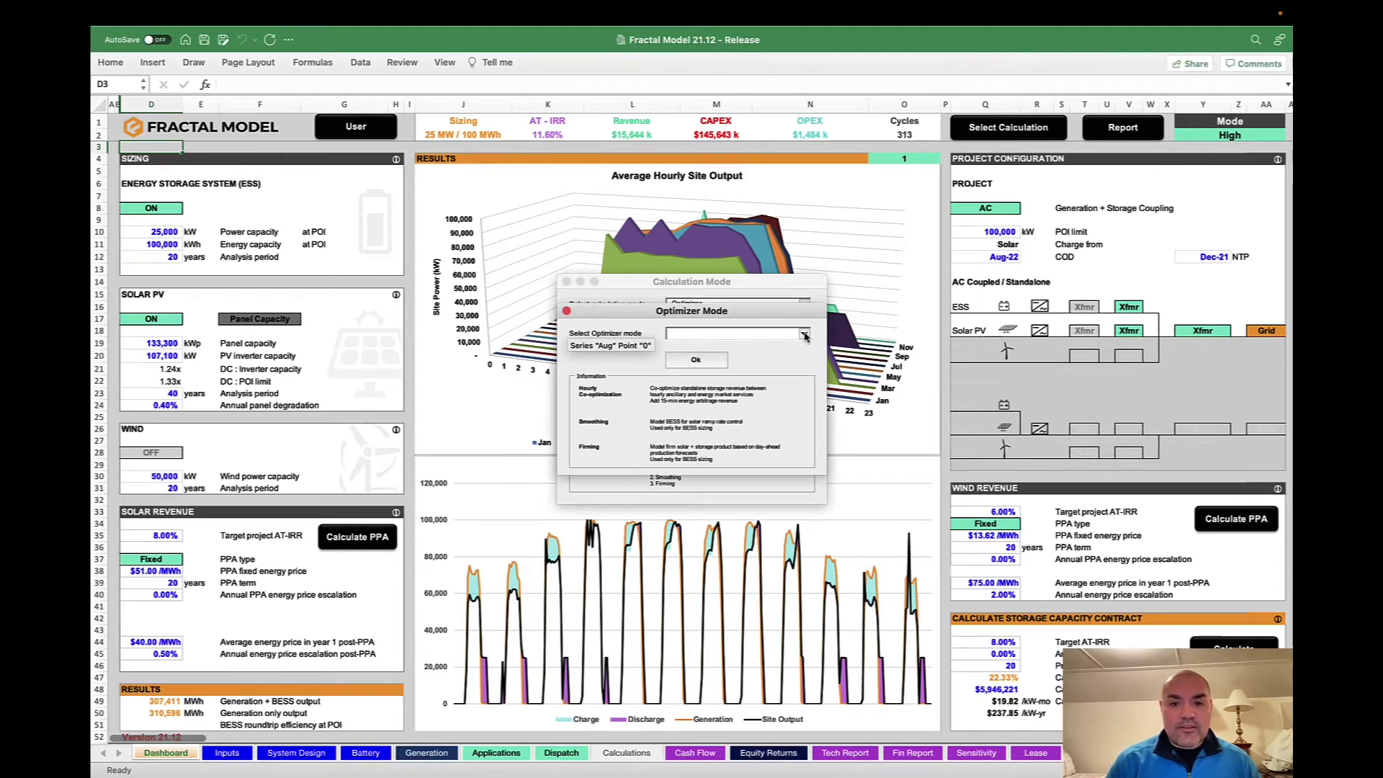
Choose Smoothing as the optimizer mode to bring up the Smoothing sheet.
{"action": "left_click", "coordinate": [803, 336]}
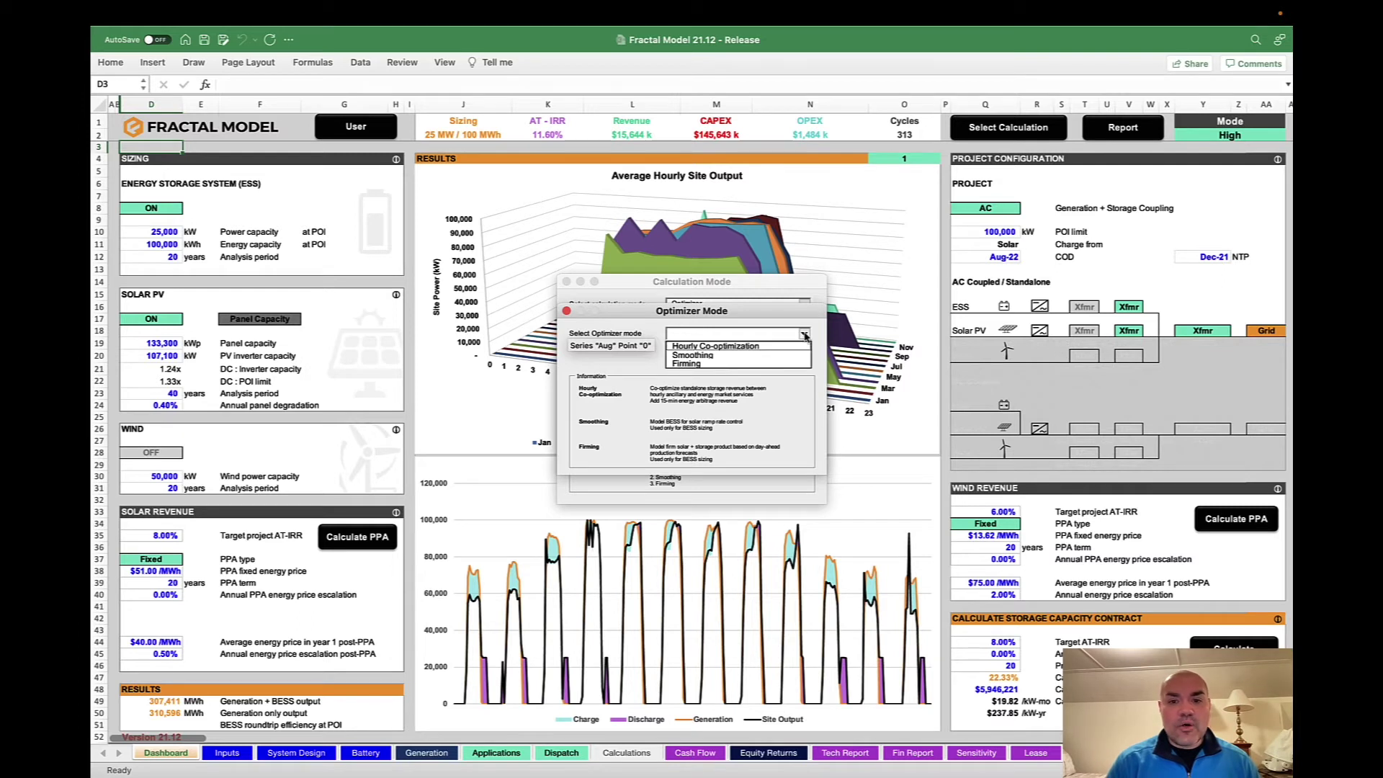
{"action": "left_click", "coordinate": [750, 356]}
{"action": "left_click", "coordinate": [697, 361]}
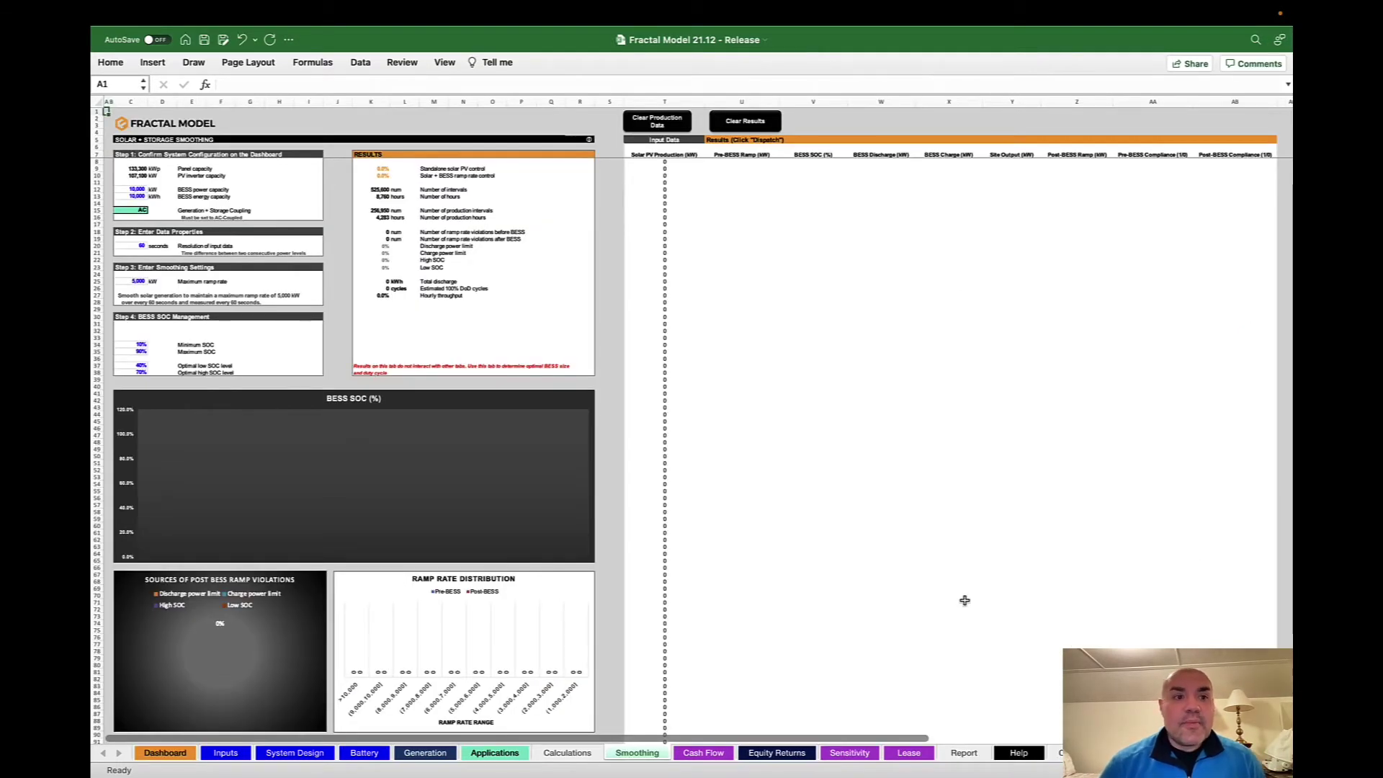
In the Fractal Model taskpane's Optimizer tab, run Get Schedule and then Dispatch for smoothing.
{"action": "left_click", "coordinate": [111, 63]}
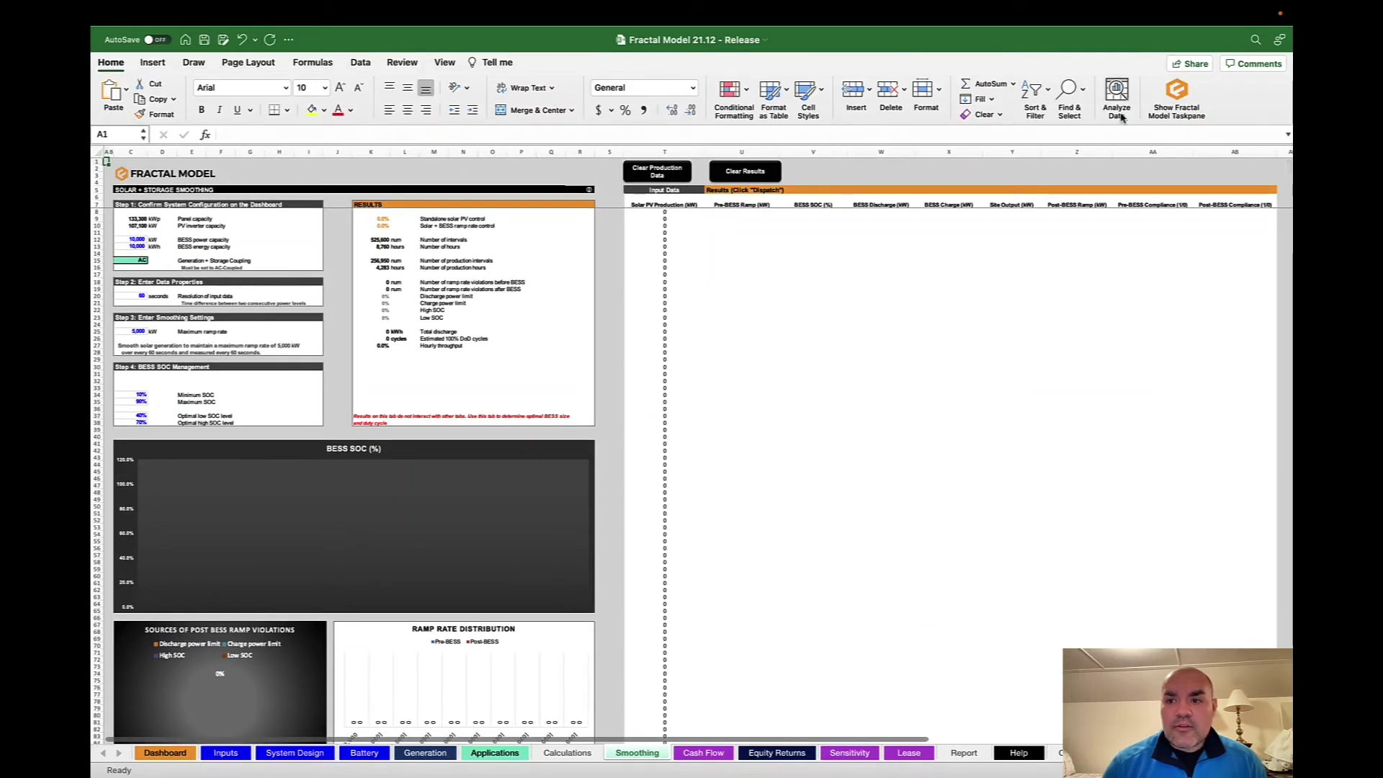
{"action": "left_click", "coordinate": [1178, 101]}
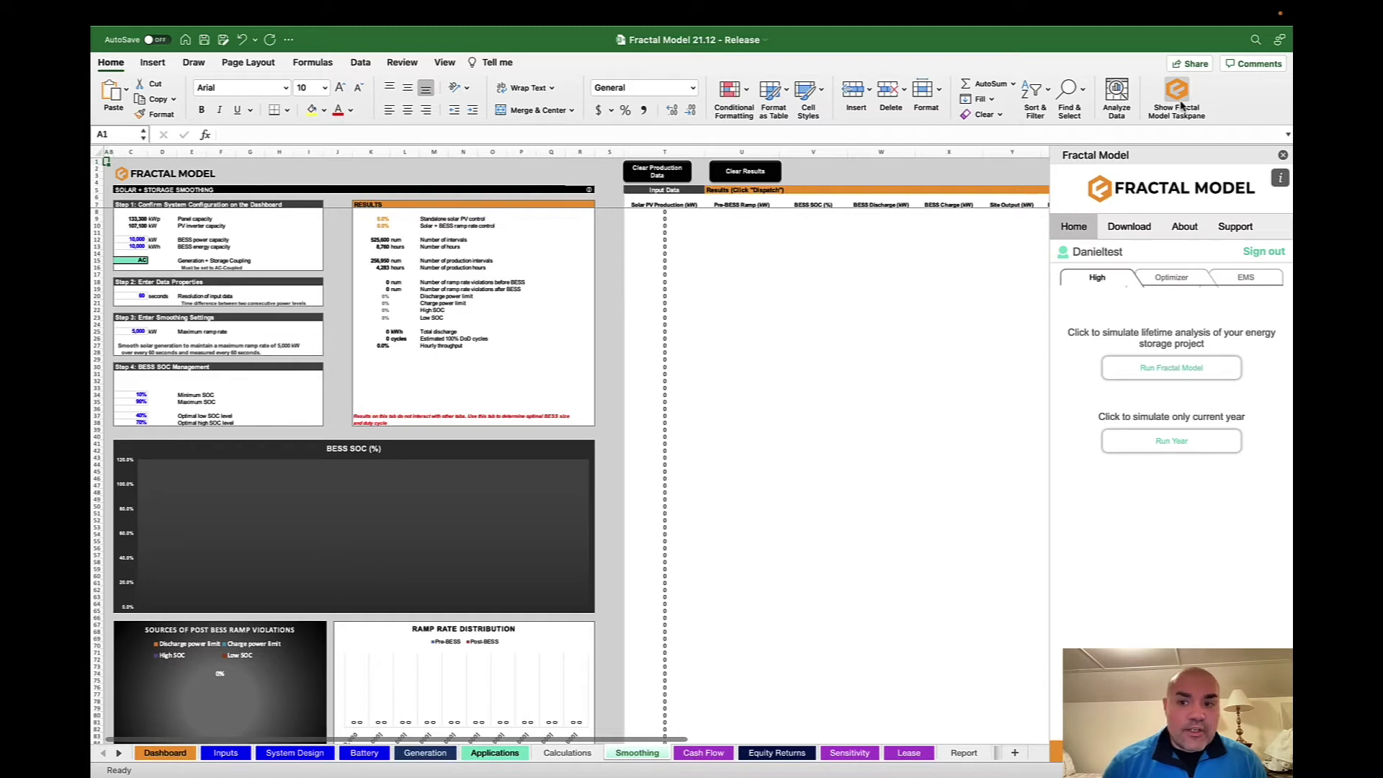
{"action": "left_click", "coordinate": [1170, 281]}
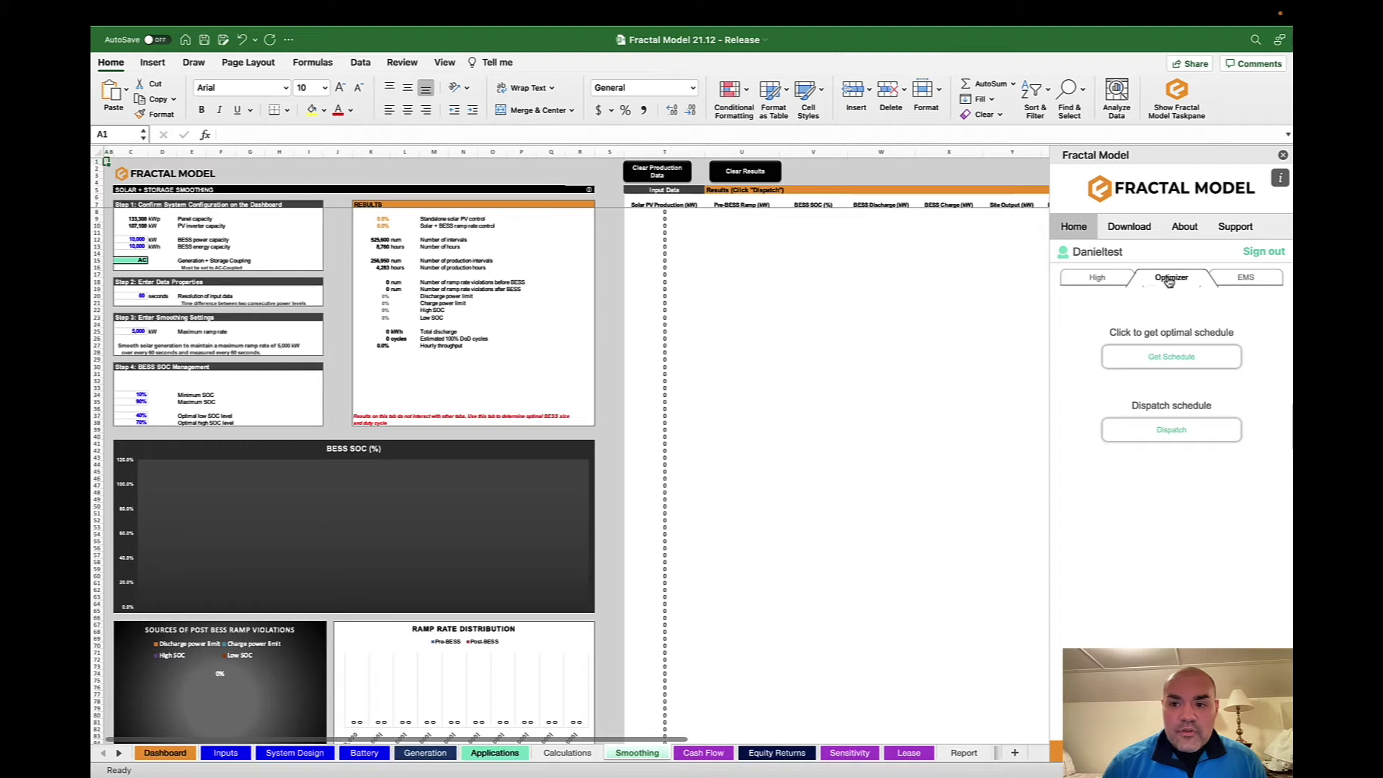
{"action": "left_click", "coordinate": [1159, 363]}
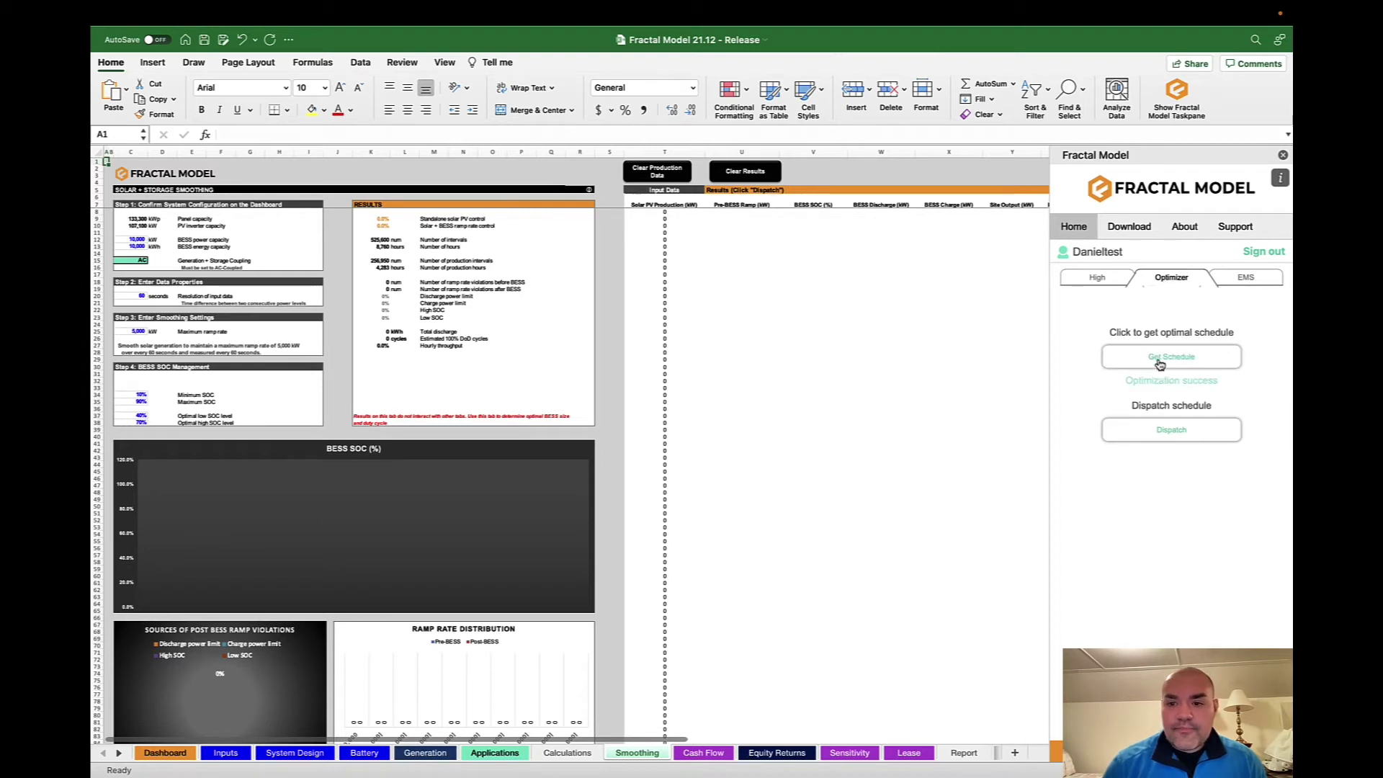
{"action": "left_click", "coordinate": [1157, 432]}
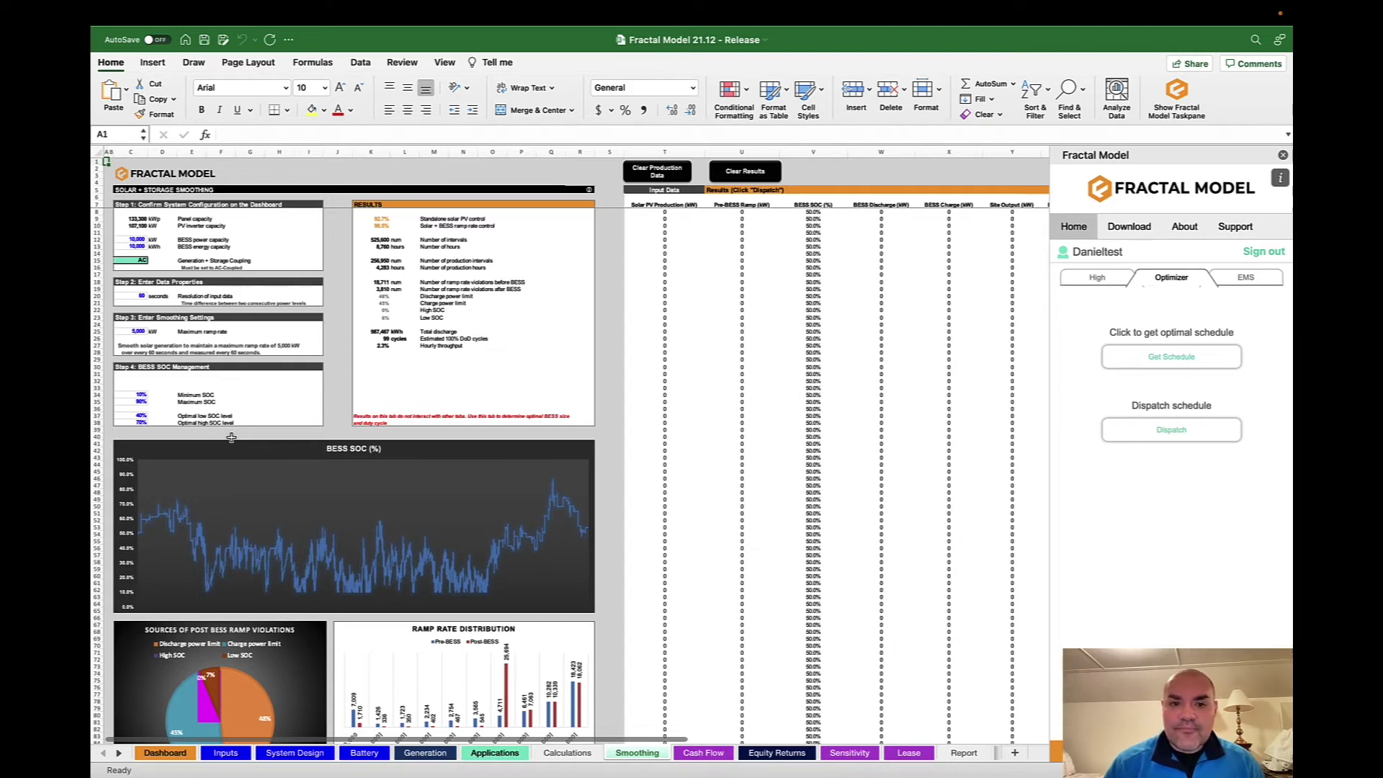
Set smoothing SOC limits to 0% minimum and 100% maximum, then rerun schedule and dispatch.
{"action": "left_click", "coordinate": [132, 395]}
{"action": "type", "text": "0"}
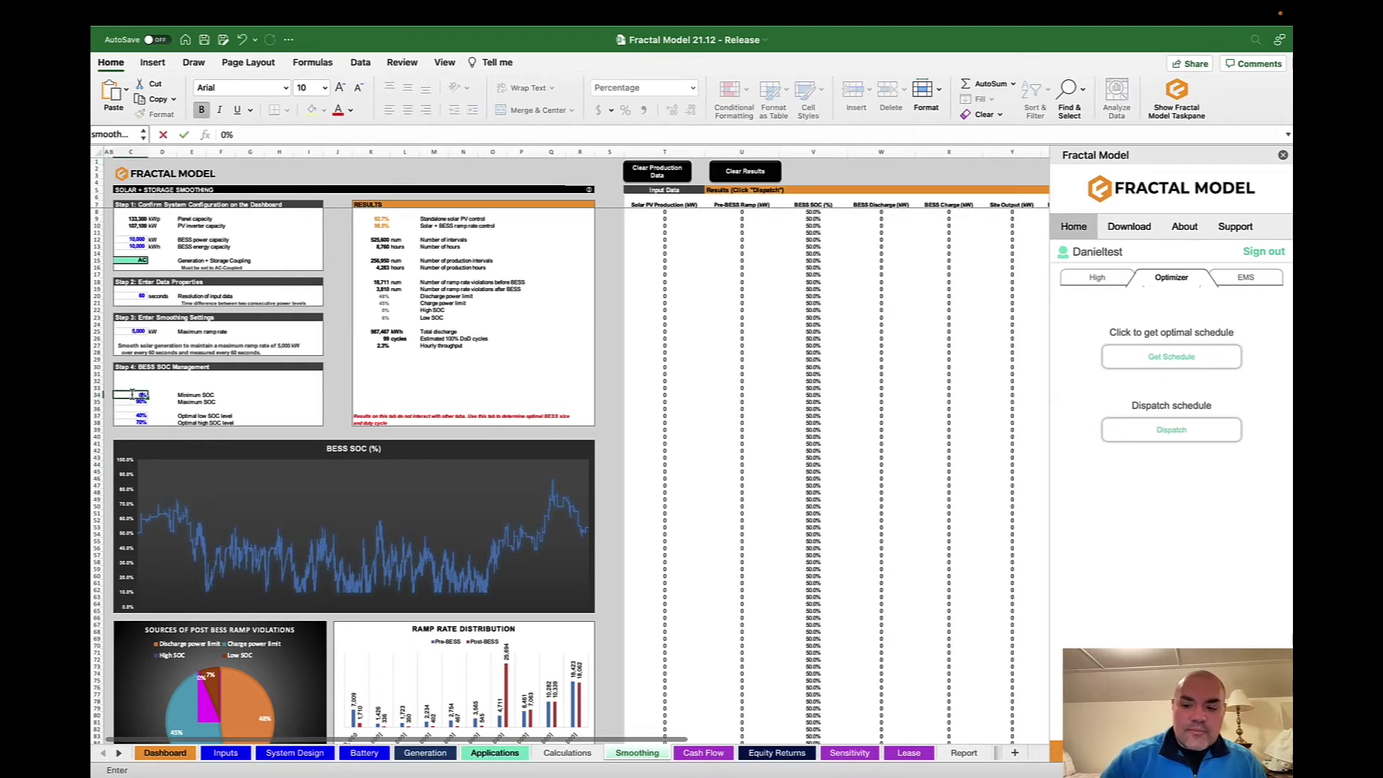
{"action": "key", "text": "Return"}
{"action": "type", "text": "100"}
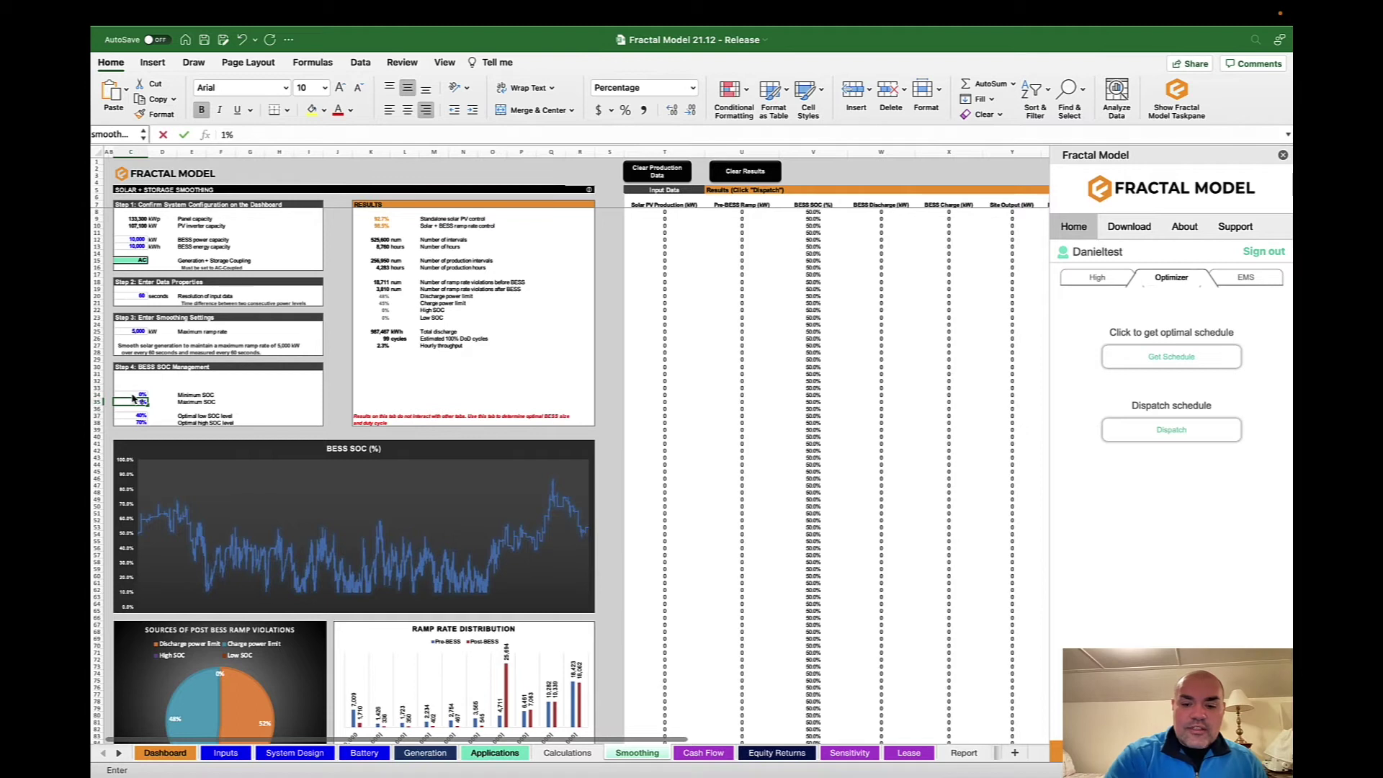
{"action": "key", "text": "Return"}
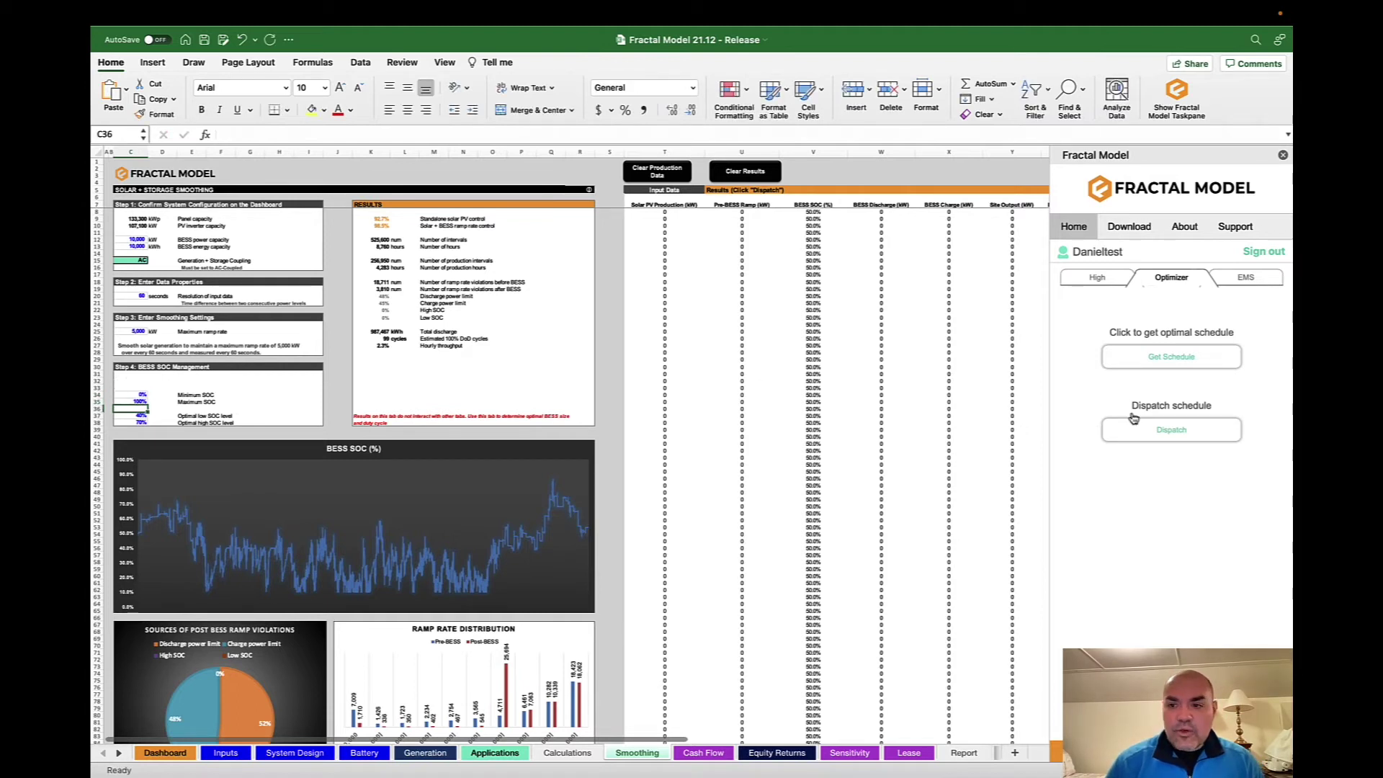
{"action": "left_click", "coordinate": [1180, 362]}
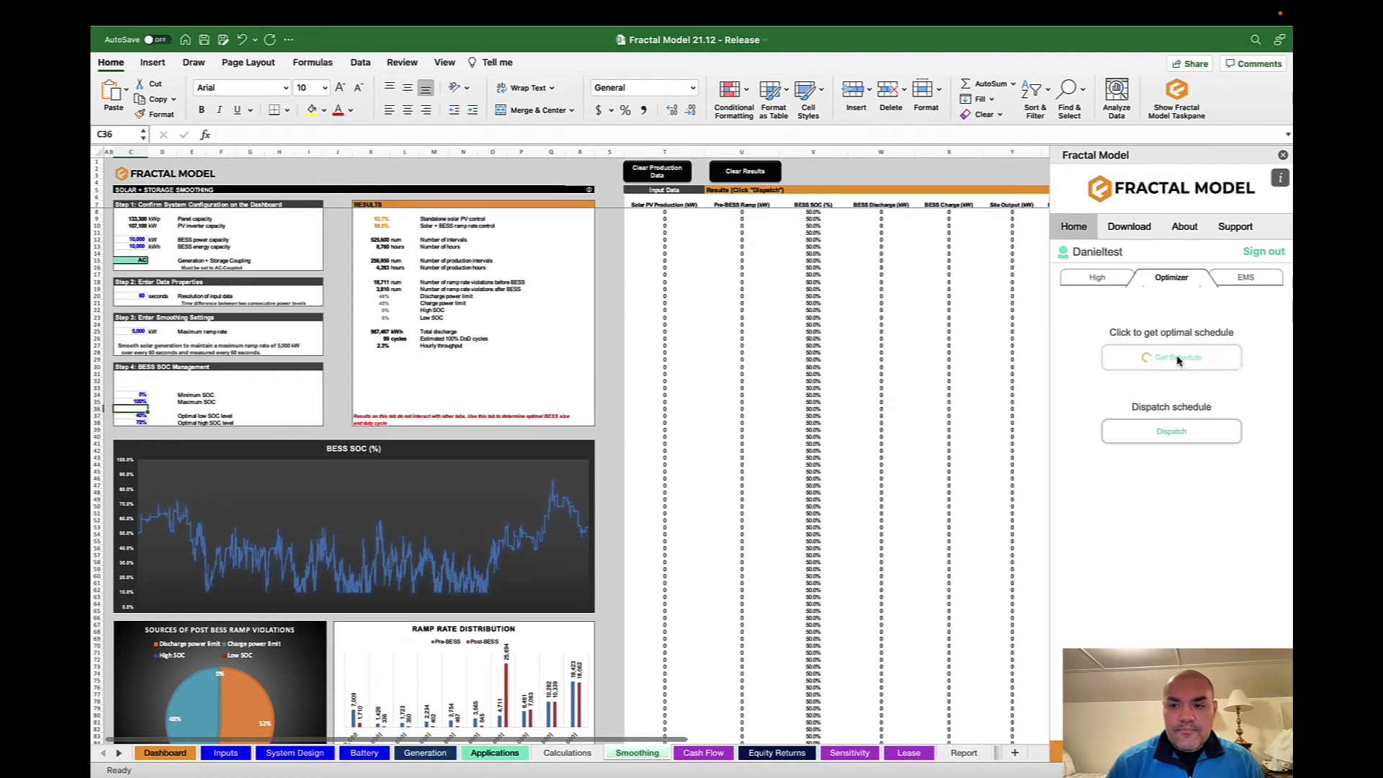
{"action": "left_click", "coordinate": [1168, 432]}
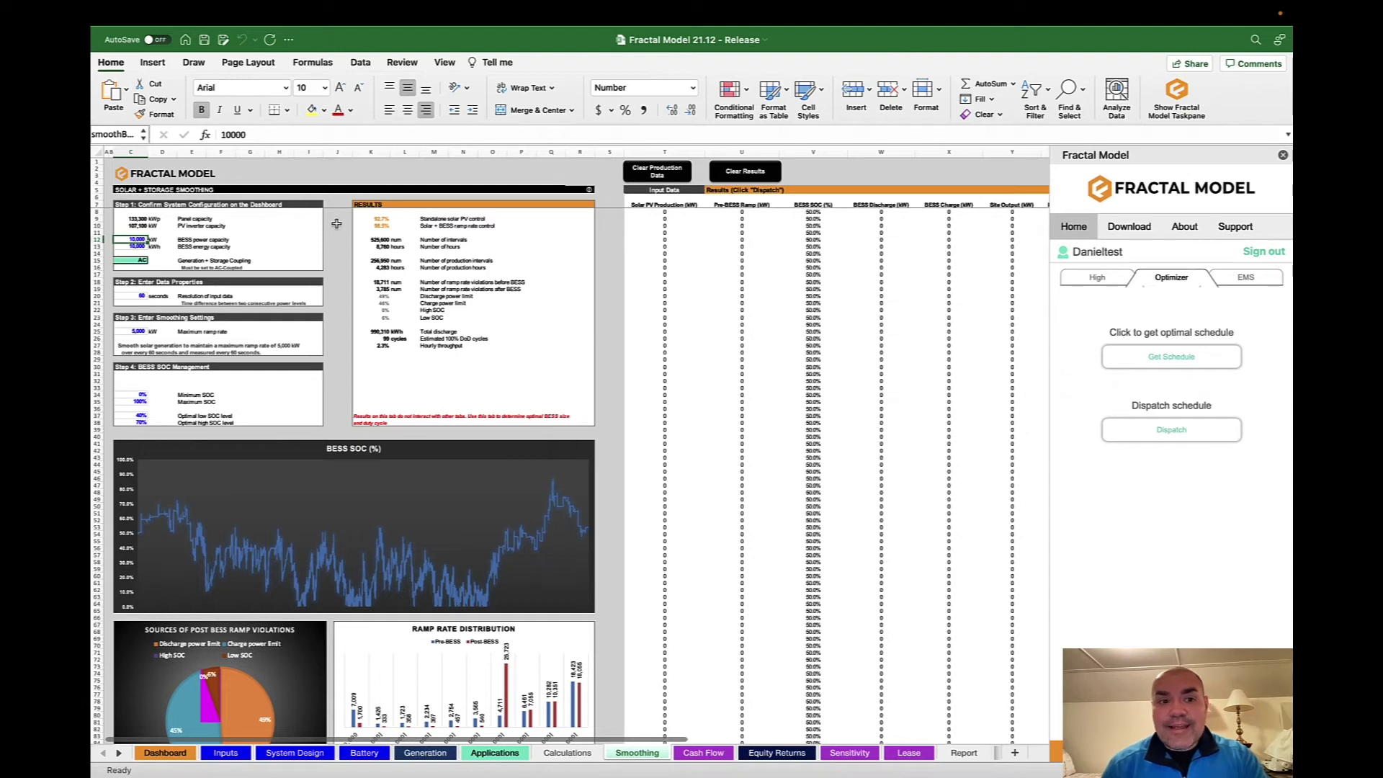
Inspect the compliance result formulas, then set BESS power and energy capacity to 20,000 kW and kWh.
{"action": "left_click", "coordinate": [370, 220]}
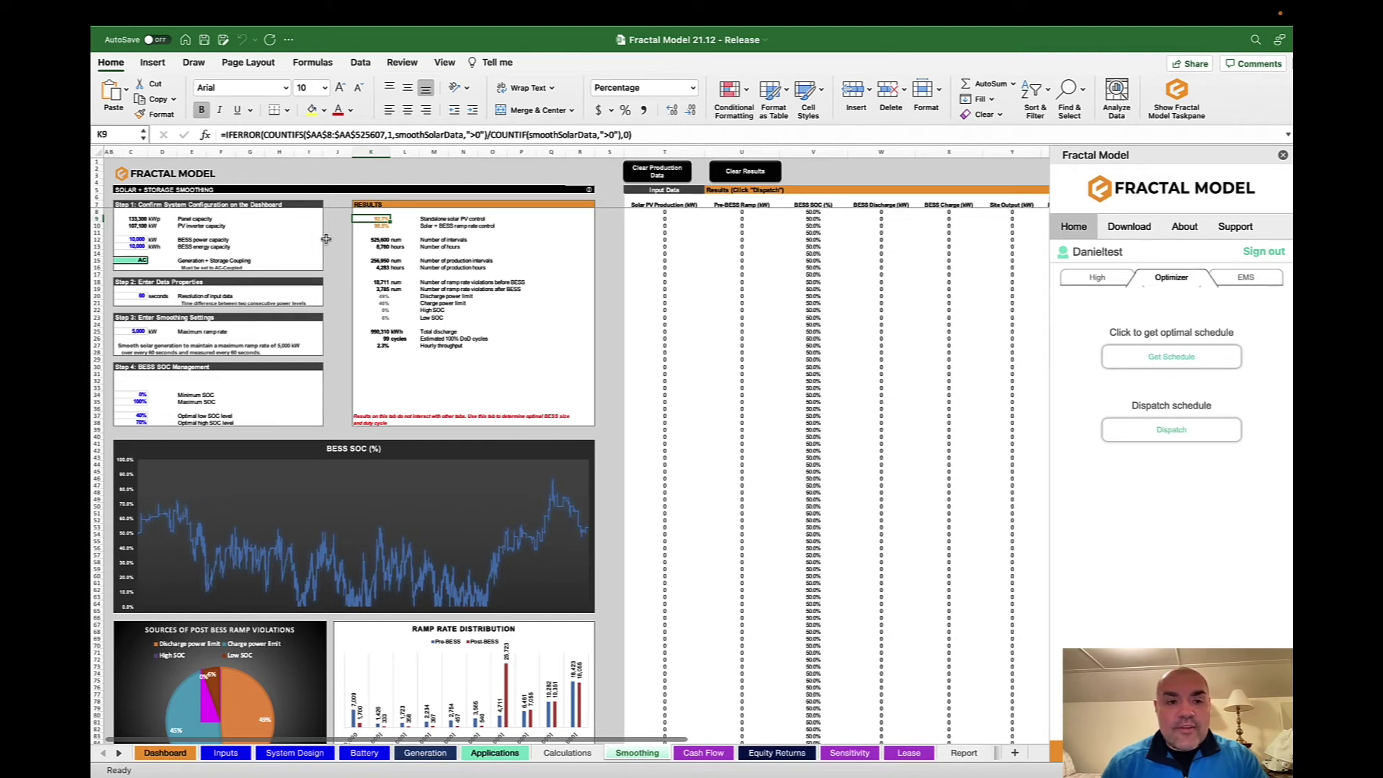
{"action": "key", "text": "Down"}
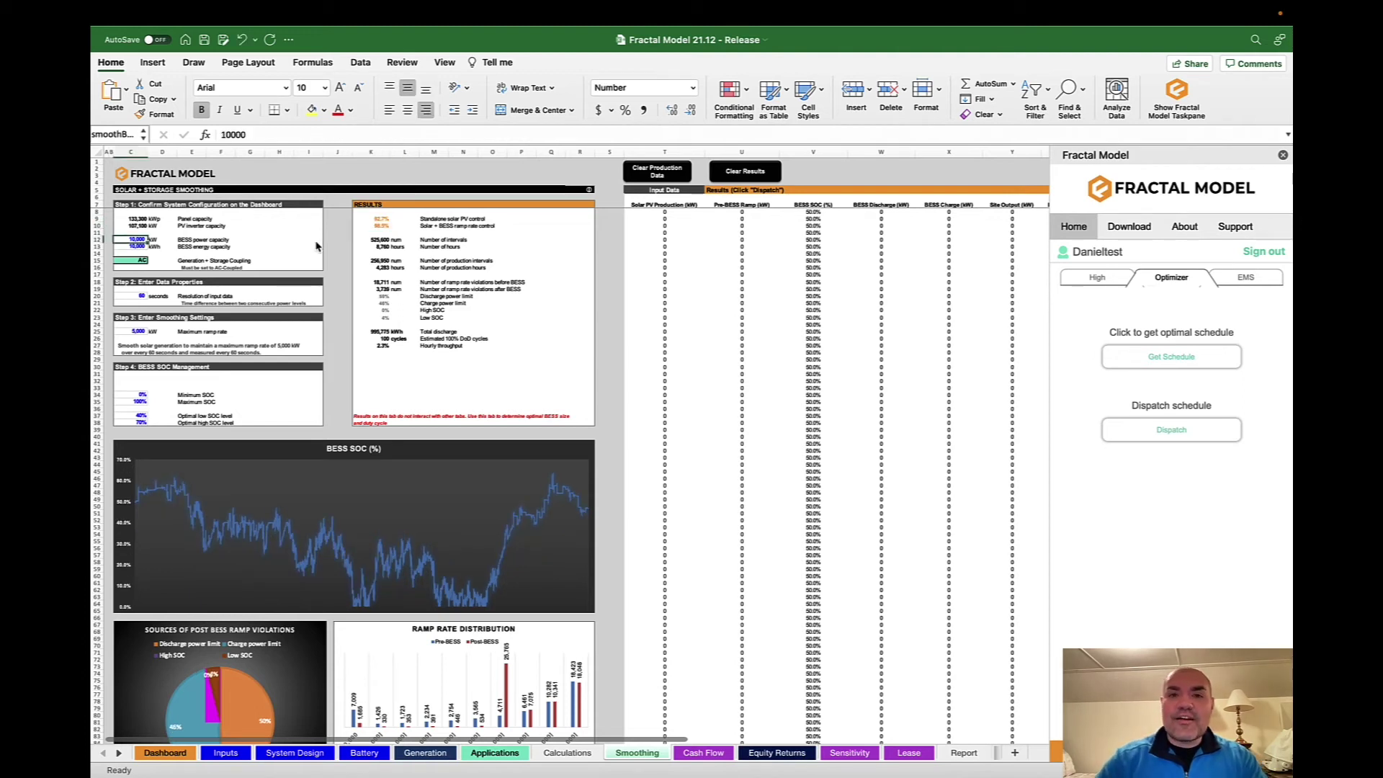
{"action": "type", "text": "20000"}
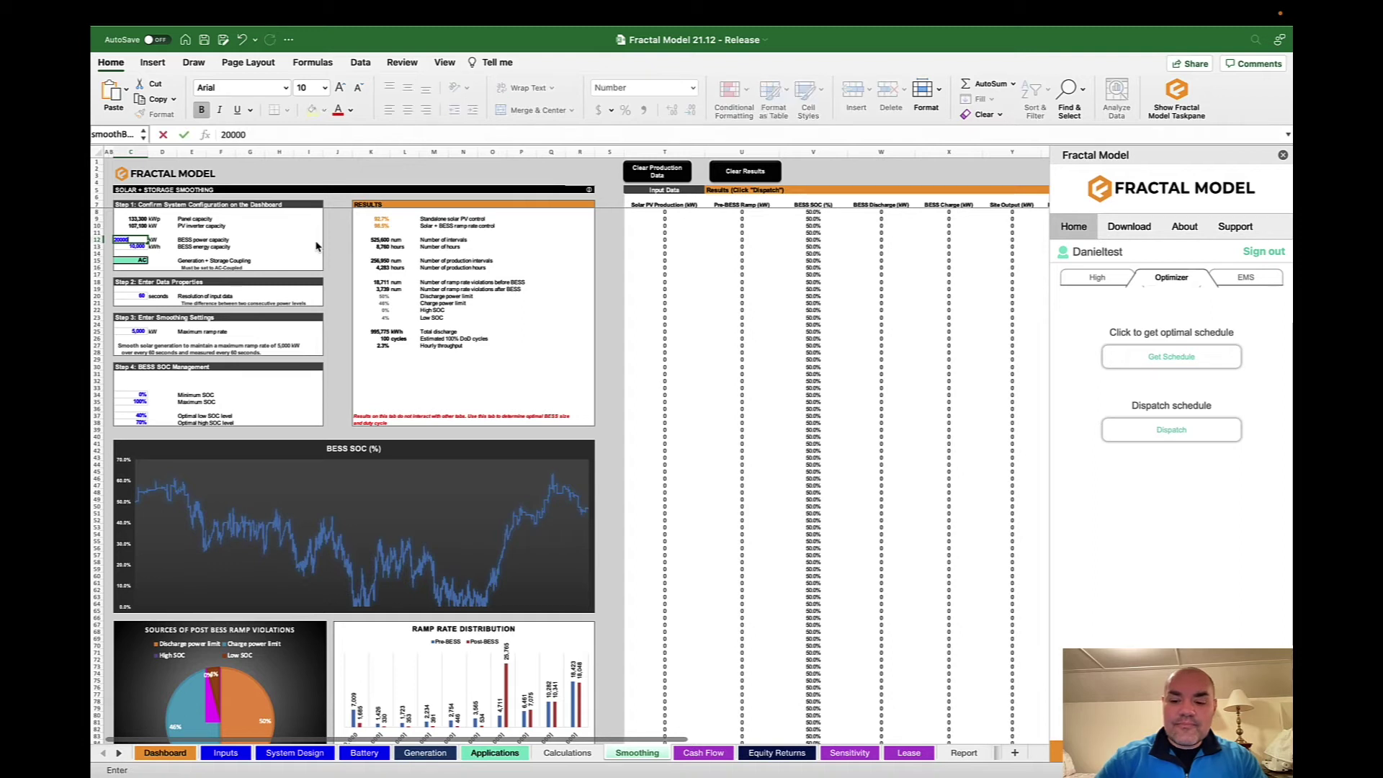
{"action": "key", "text": "Return"}
{"action": "type", "text": "20000"}
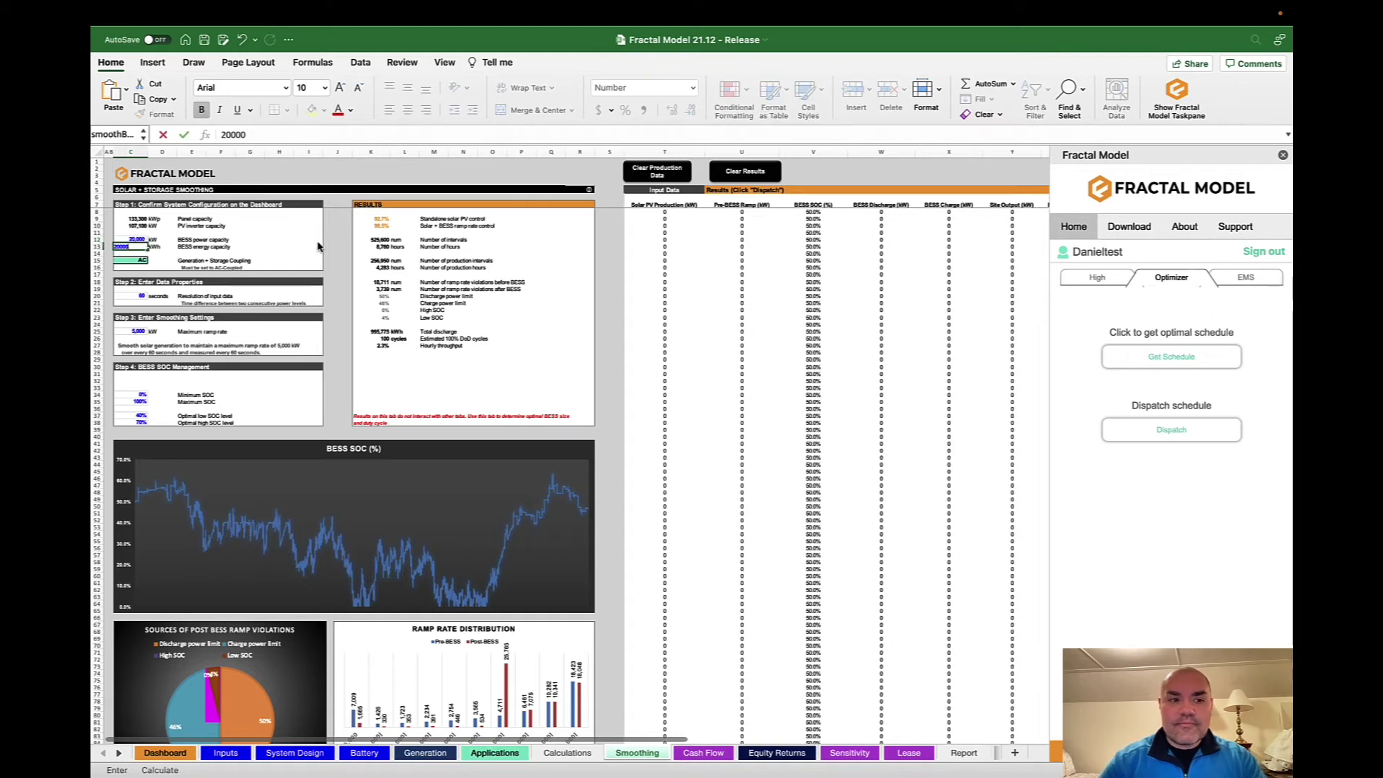
{"action": "key", "text": "Return"}
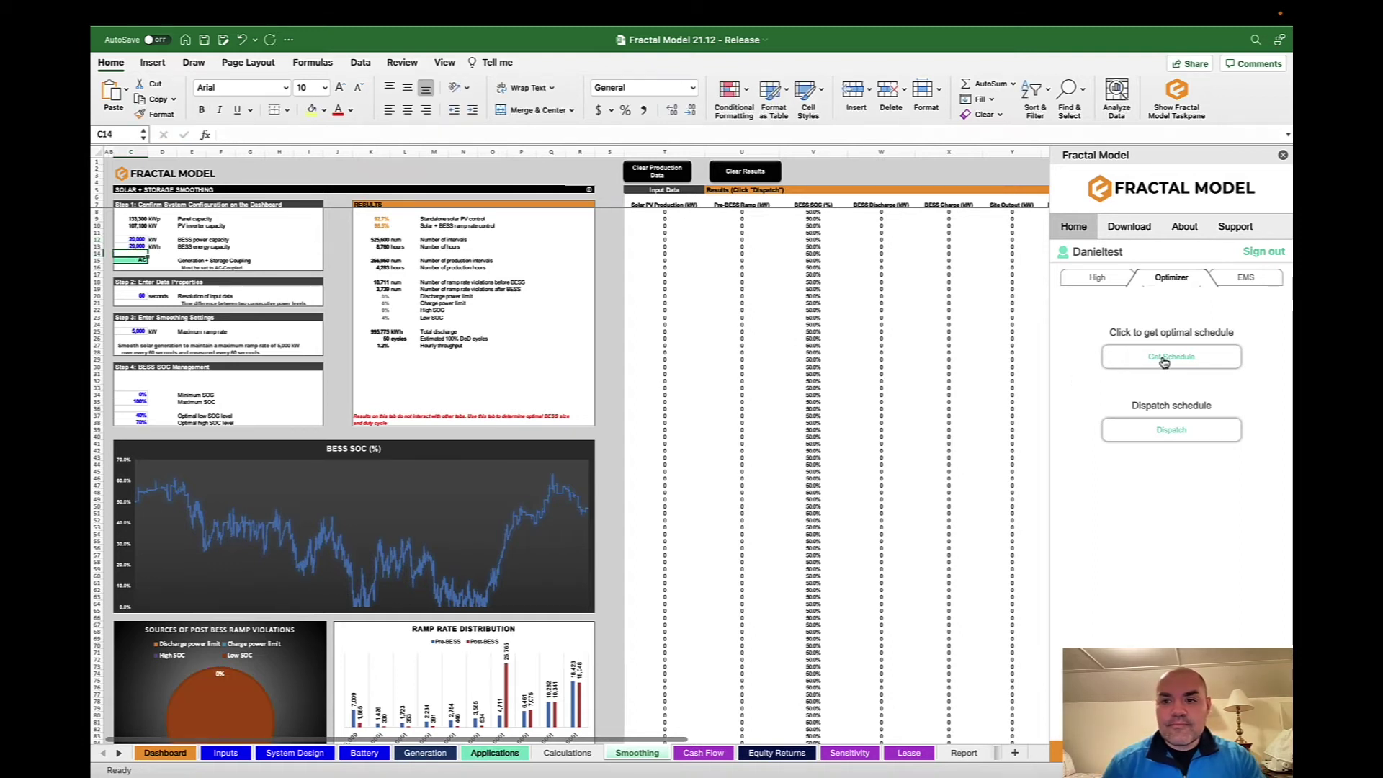
Rerun the smoothing schedule and dispatch, then check the Solar + BESS compliance formula.
{"action": "left_click", "coordinate": [1164, 358]}
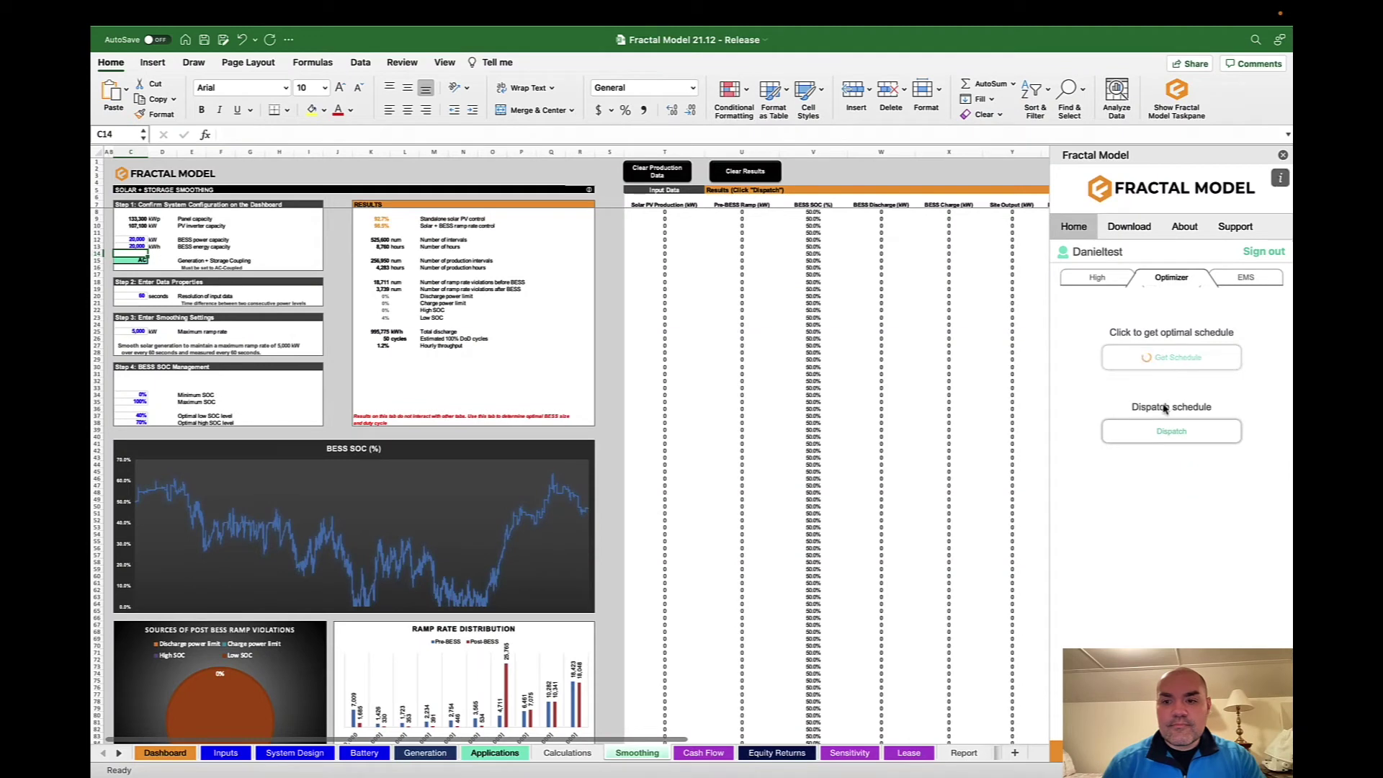
{"action": "left_click", "coordinate": [1164, 431]}
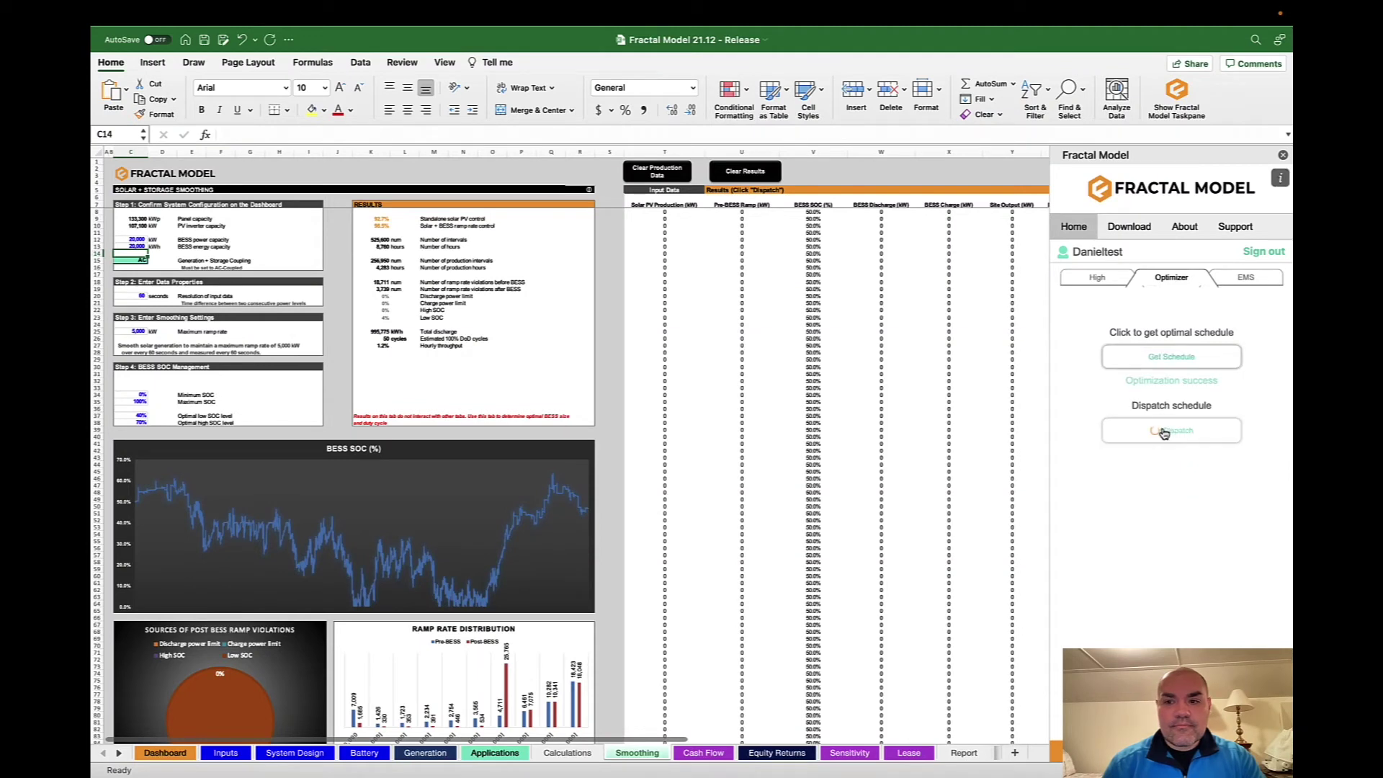
{"action": "left_click", "coordinate": [376, 225]}
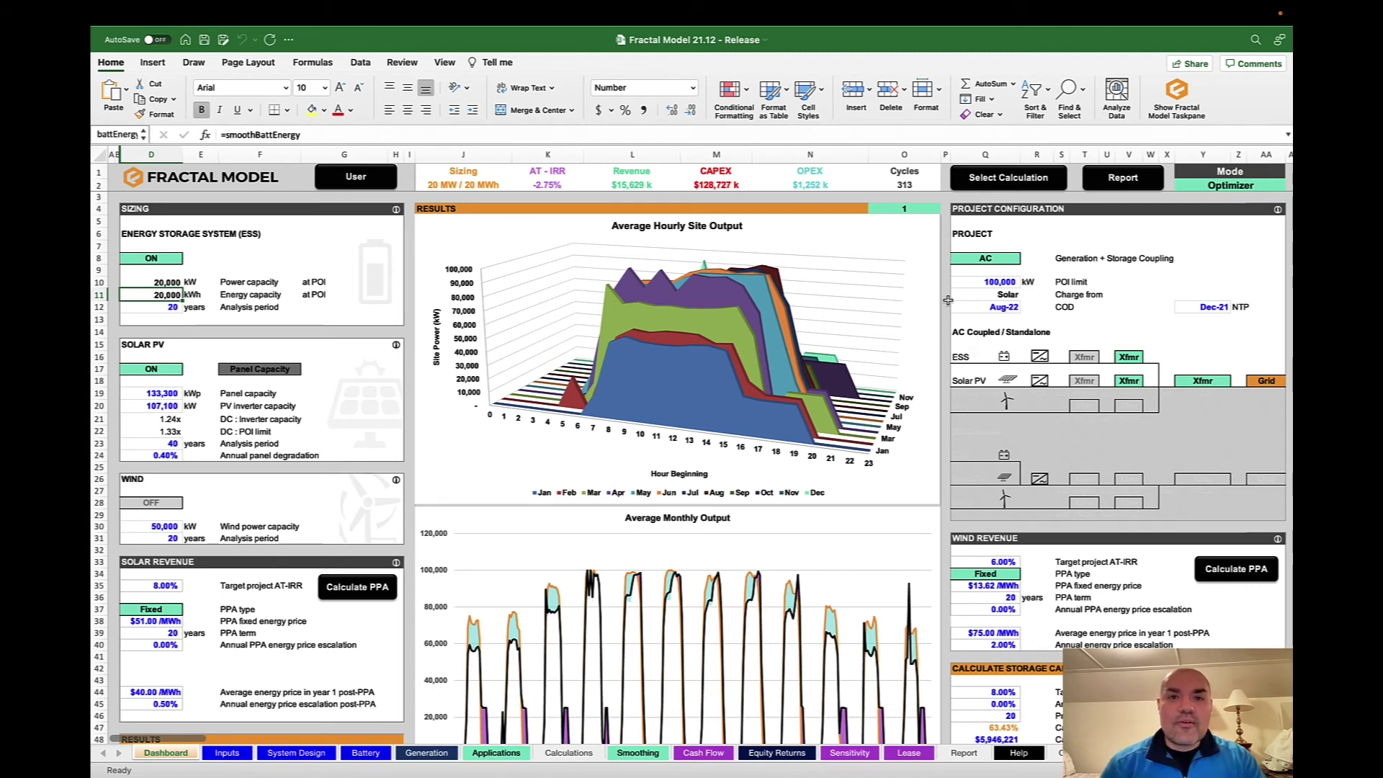
Switch the Dashboard's calculation mode to Optimizer.
{"action": "left_click", "coordinate": [1007, 179]}
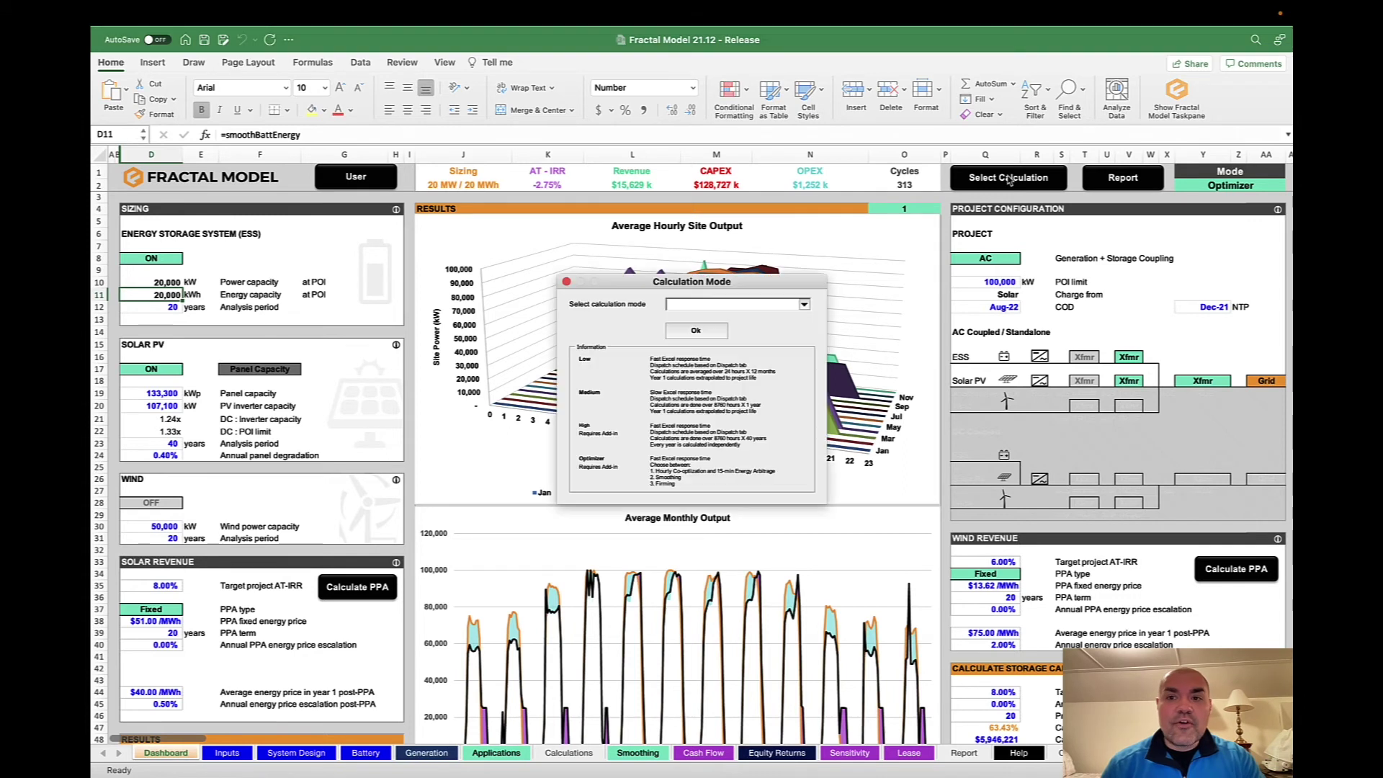
{"action": "left_click", "coordinate": [803, 306]}
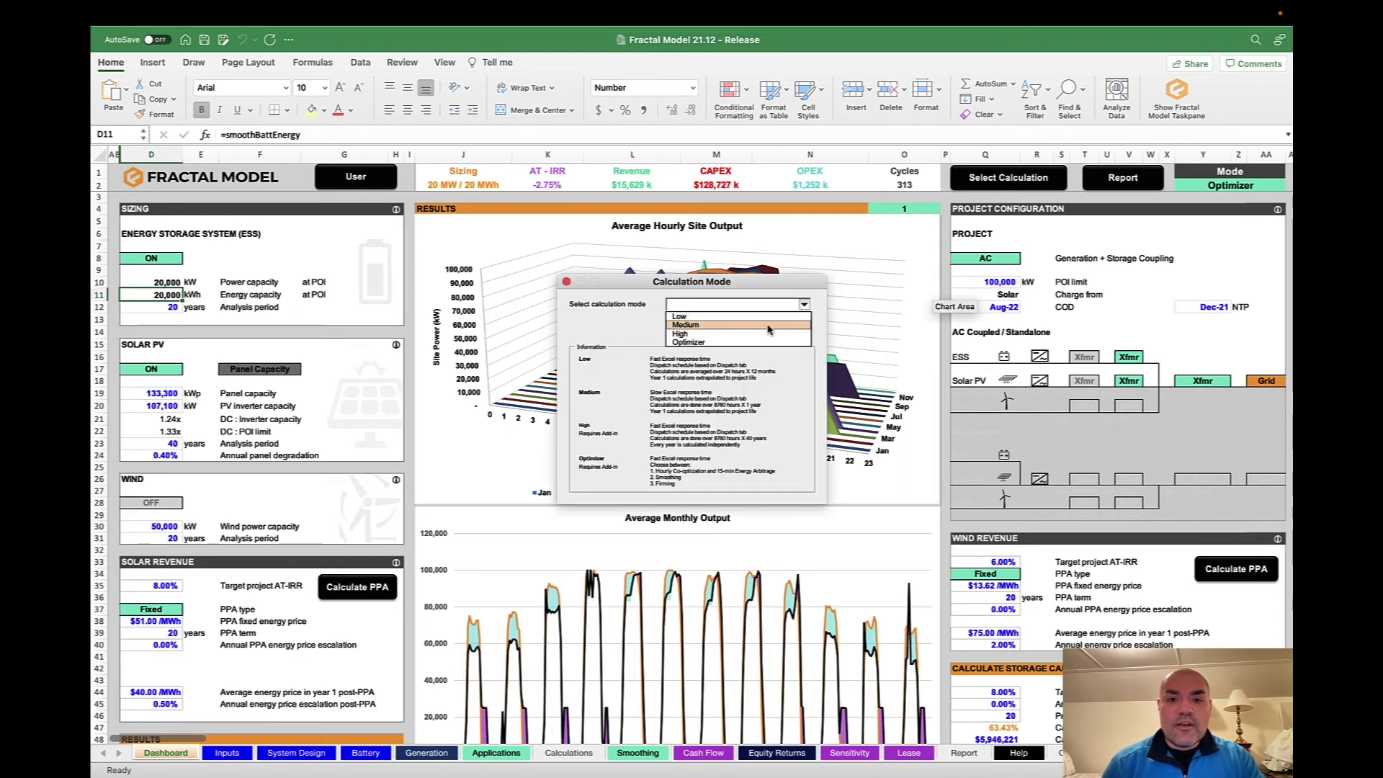
{"action": "left_click", "coordinate": [738, 343]}
{"action": "left_click", "coordinate": [707, 331]}
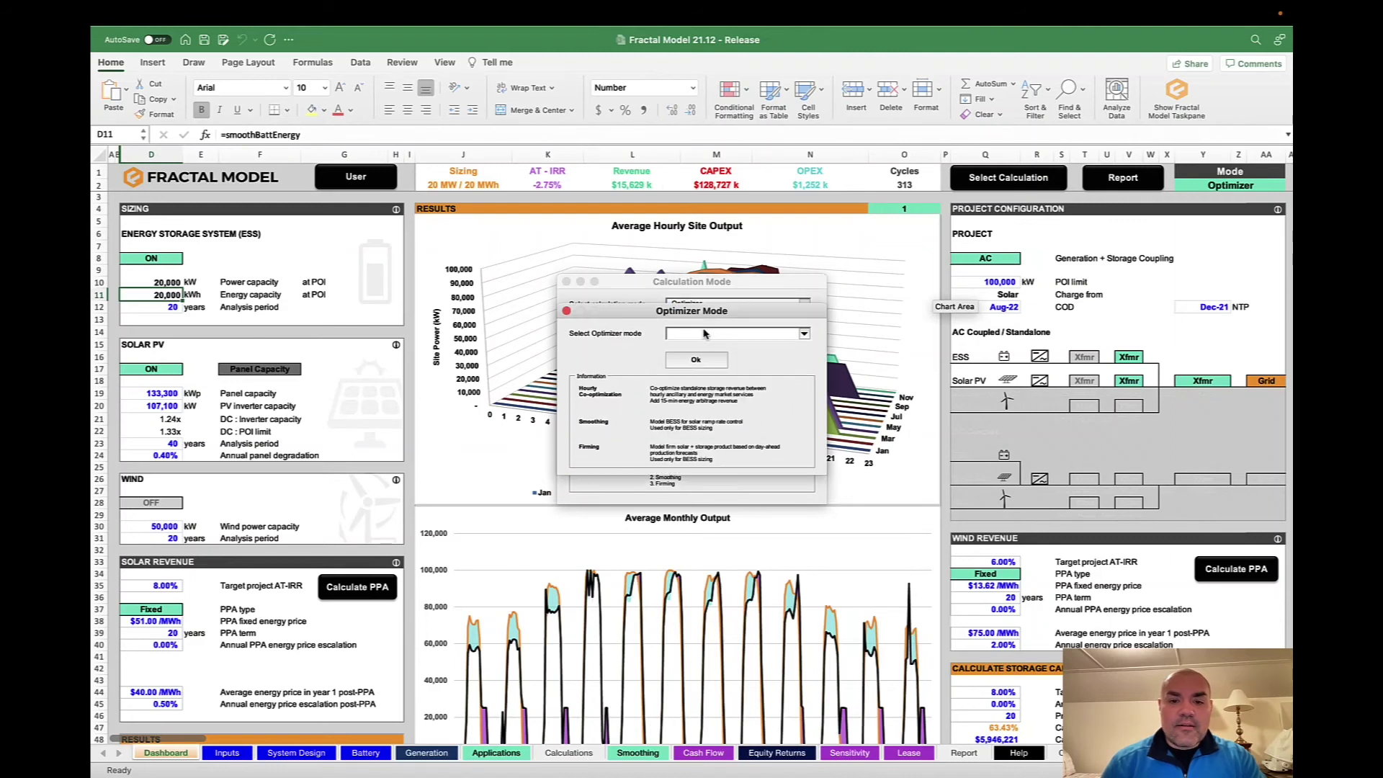
Pick Firming as the optimizer mode to open the Solar + Storage Firming sheet.
{"action": "left_click", "coordinate": [805, 335]}
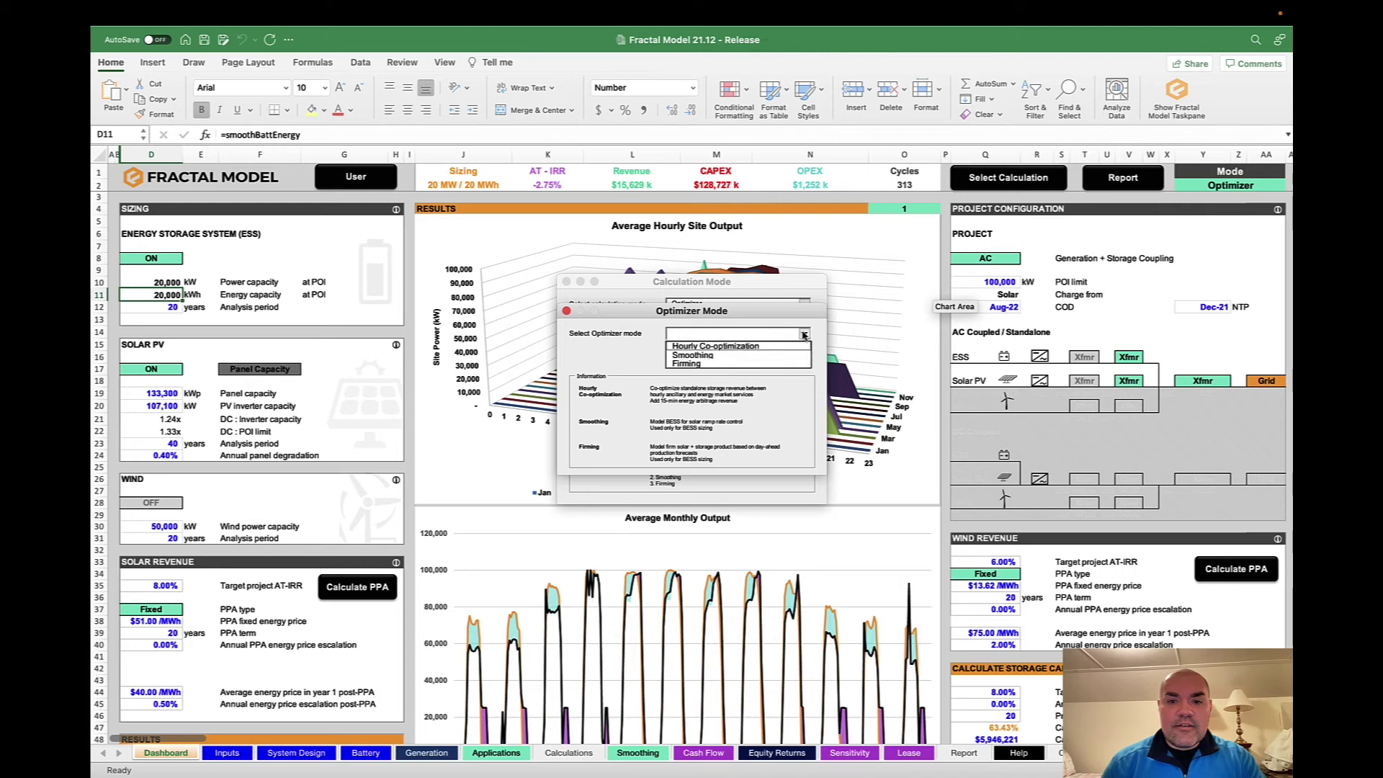
{"action": "left_click", "coordinate": [736, 363]}
{"action": "left_click", "coordinate": [704, 362]}
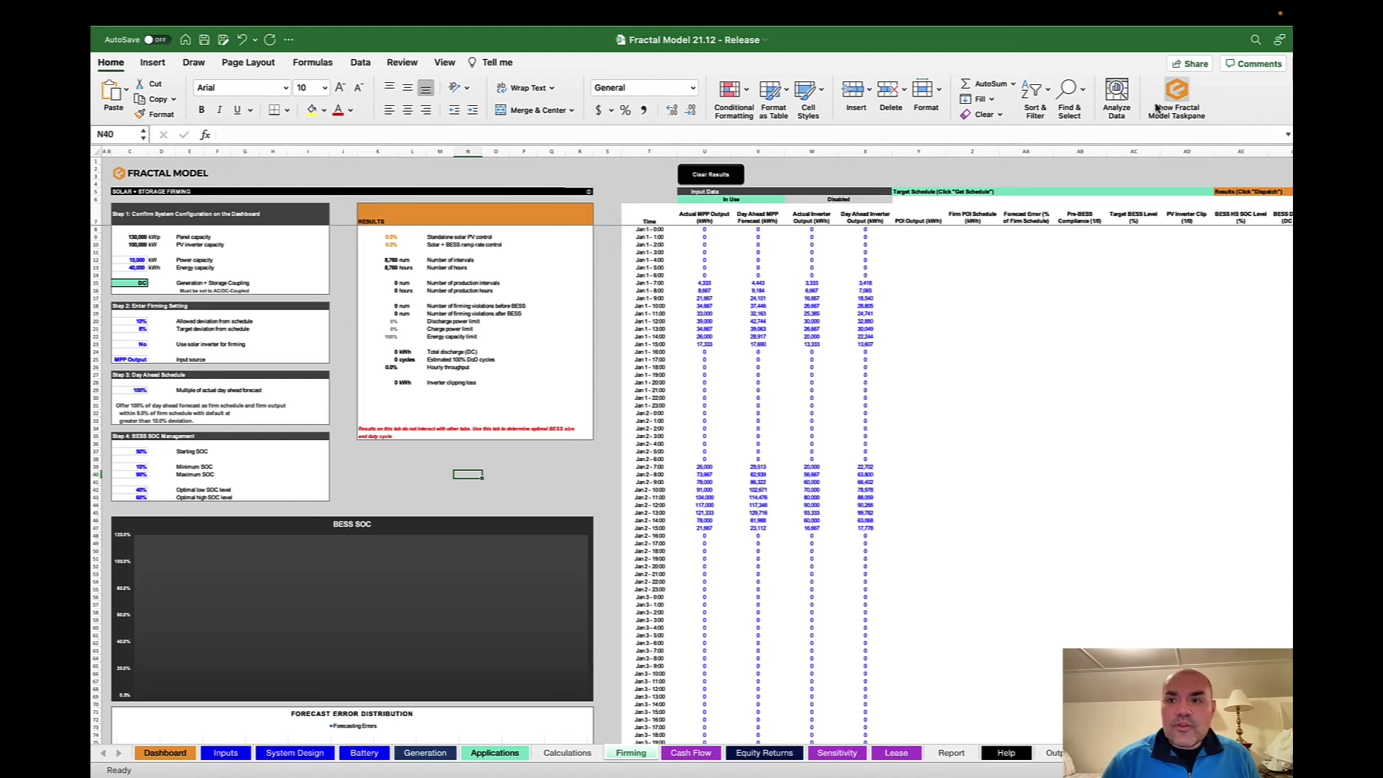
Open the Fractal Model taskpane beside the Firming sheet and collapse the Home ribbon.
{"action": "left_click", "coordinate": [1179, 106]}
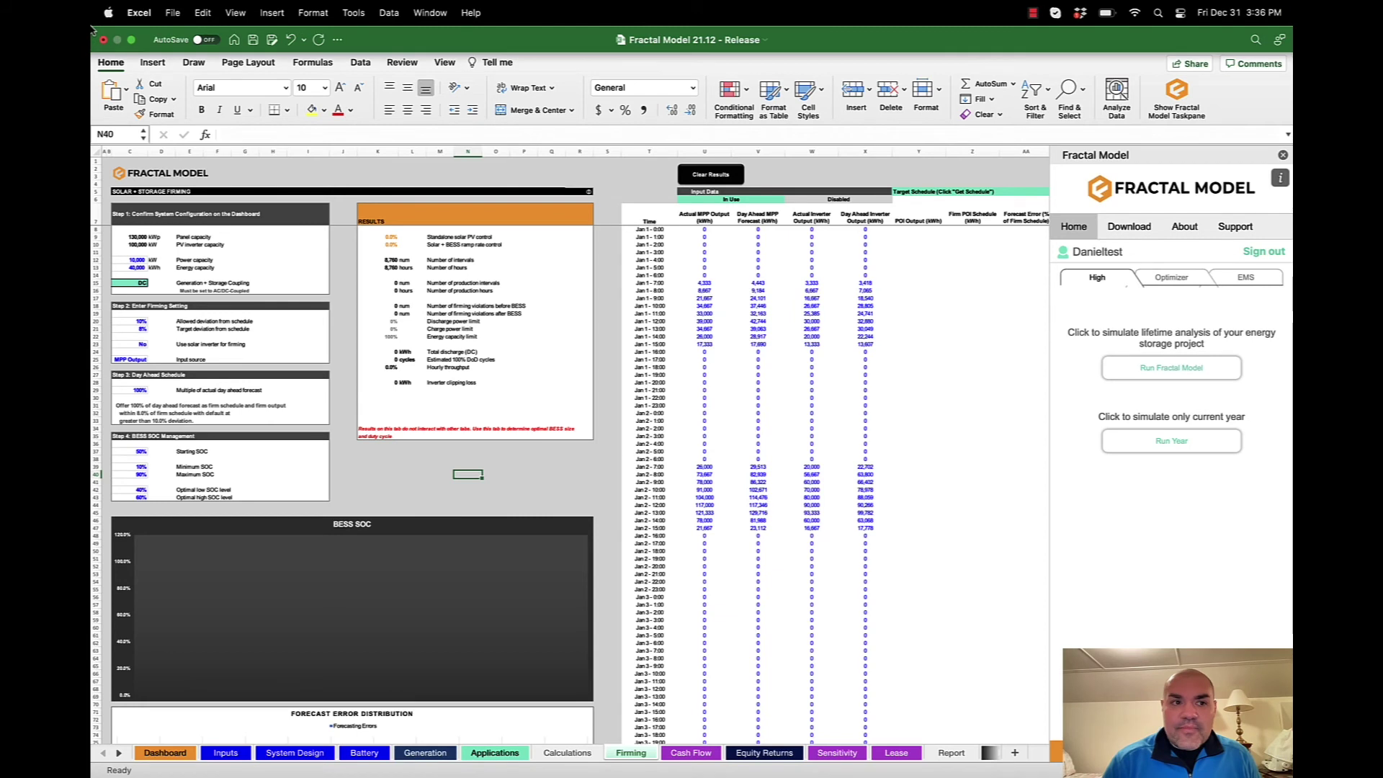
{"action": "left_click", "coordinate": [111, 63]}
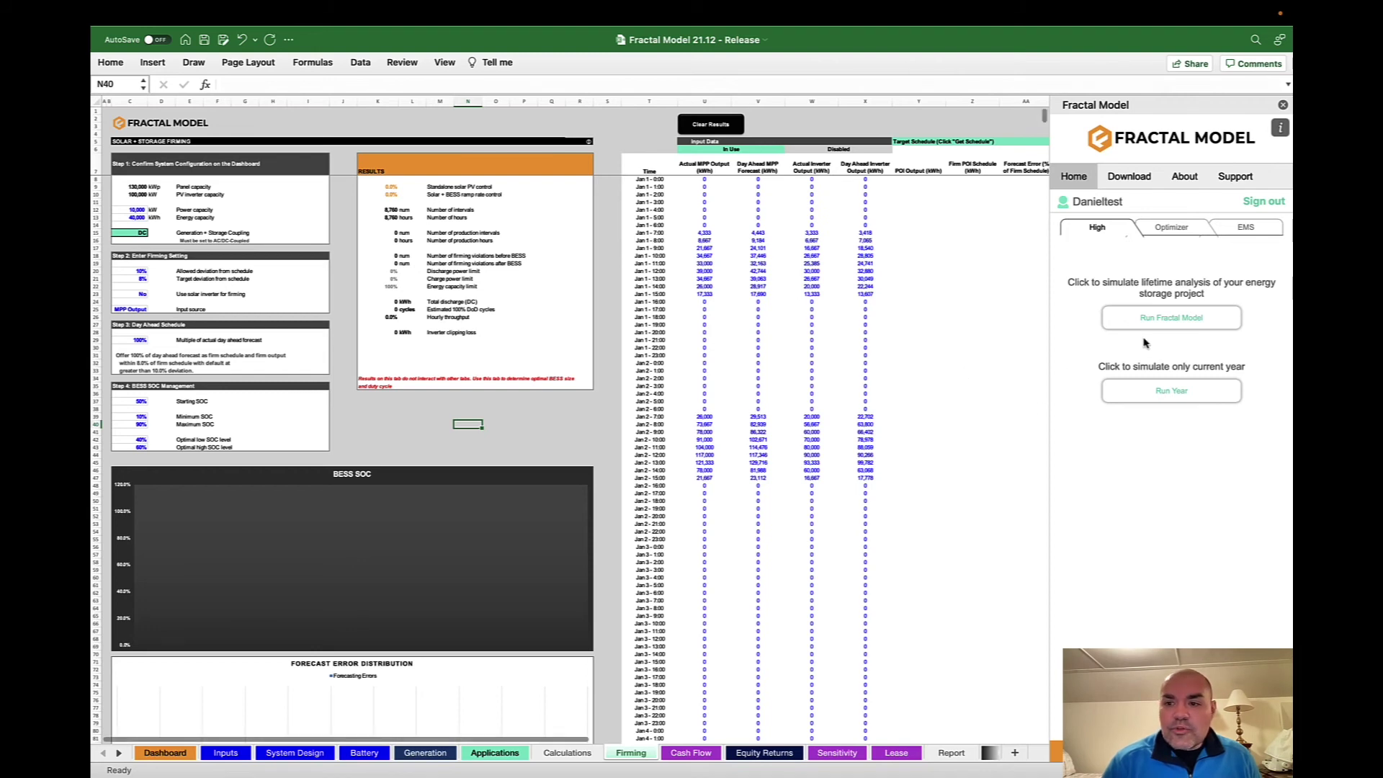
Get and dispatch the optimal firming schedule, then inspect the standalone firming compliance formula.
{"action": "left_click", "coordinate": [1176, 230]}
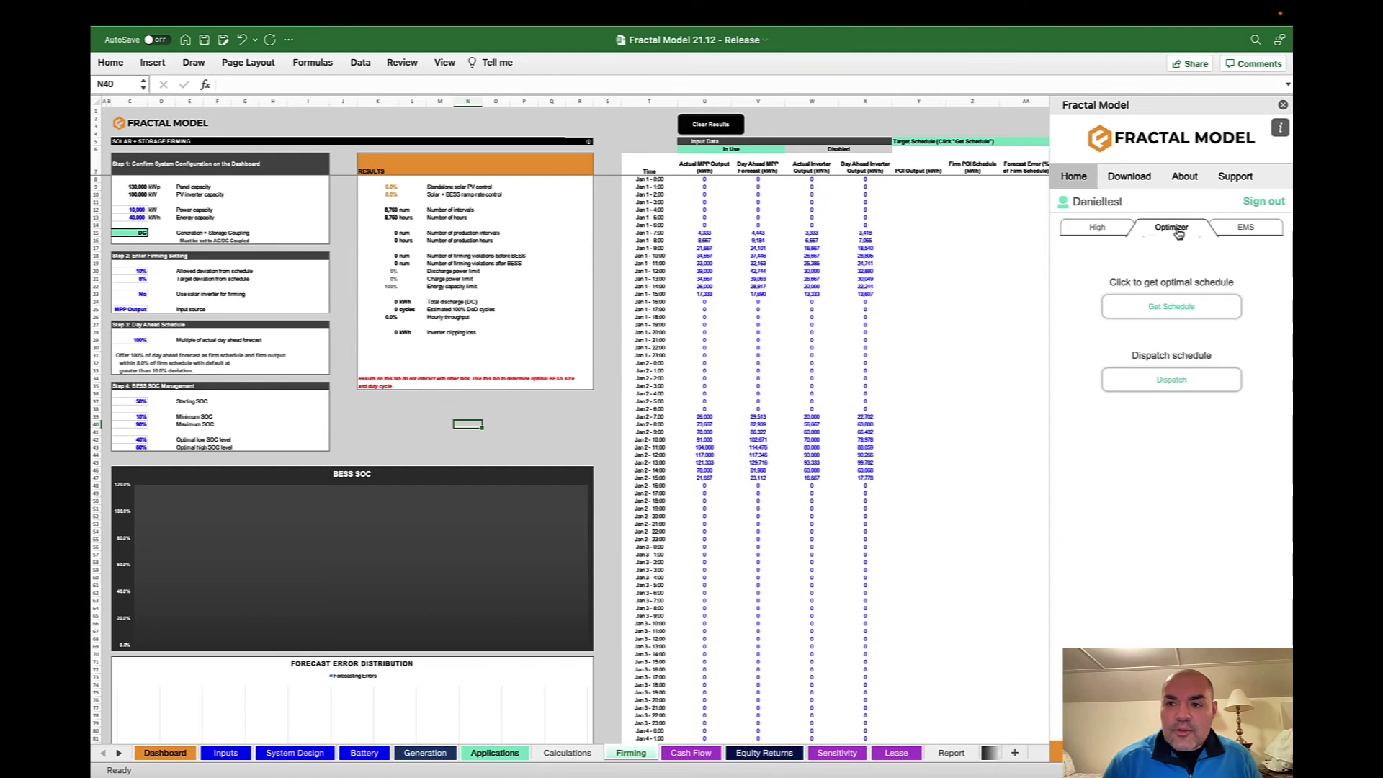
{"action": "left_click", "coordinate": [1172, 309]}
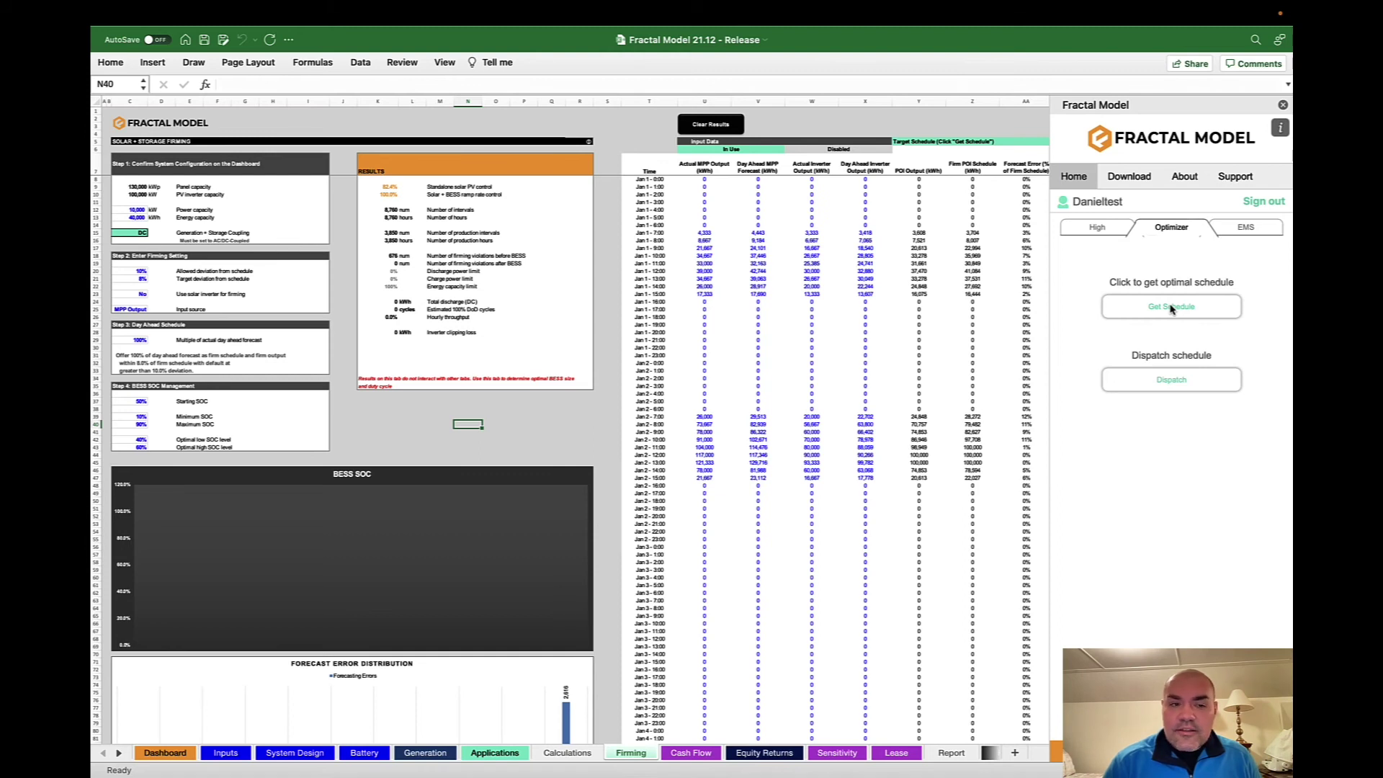
{"action": "left_click", "coordinate": [1170, 380]}
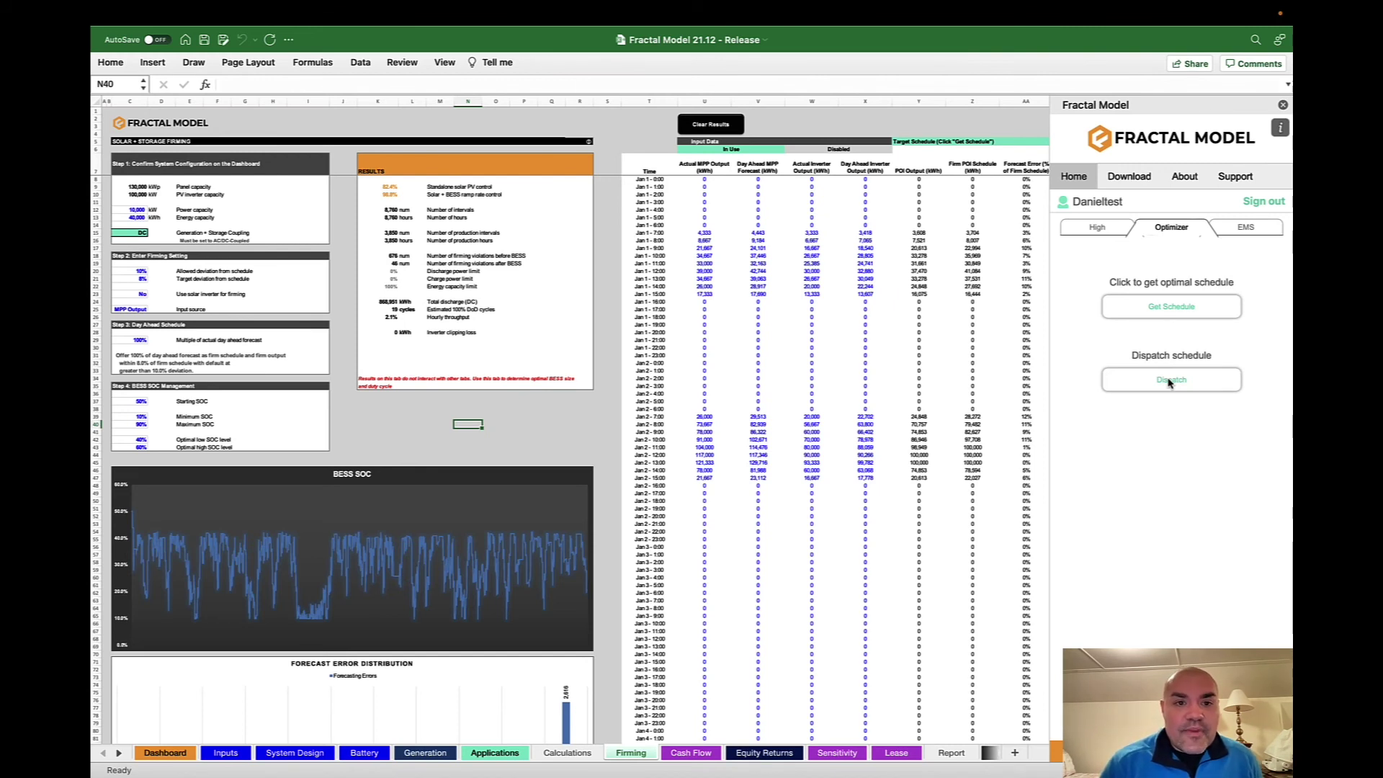
{"action": "left_click", "coordinate": [390, 186]}
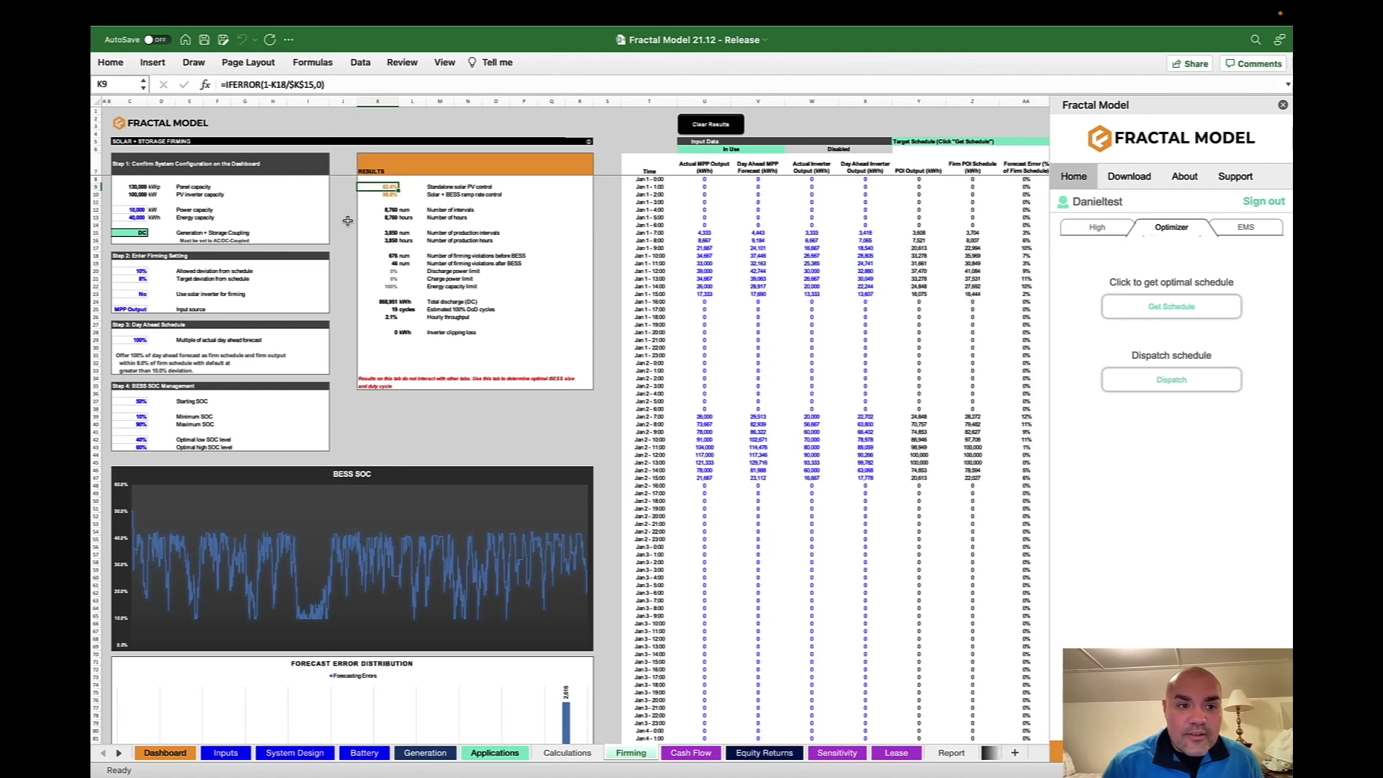
Inspect the Solar + BESS firming compliance formula in K10.
{"action": "left_click", "coordinate": [380, 195]}
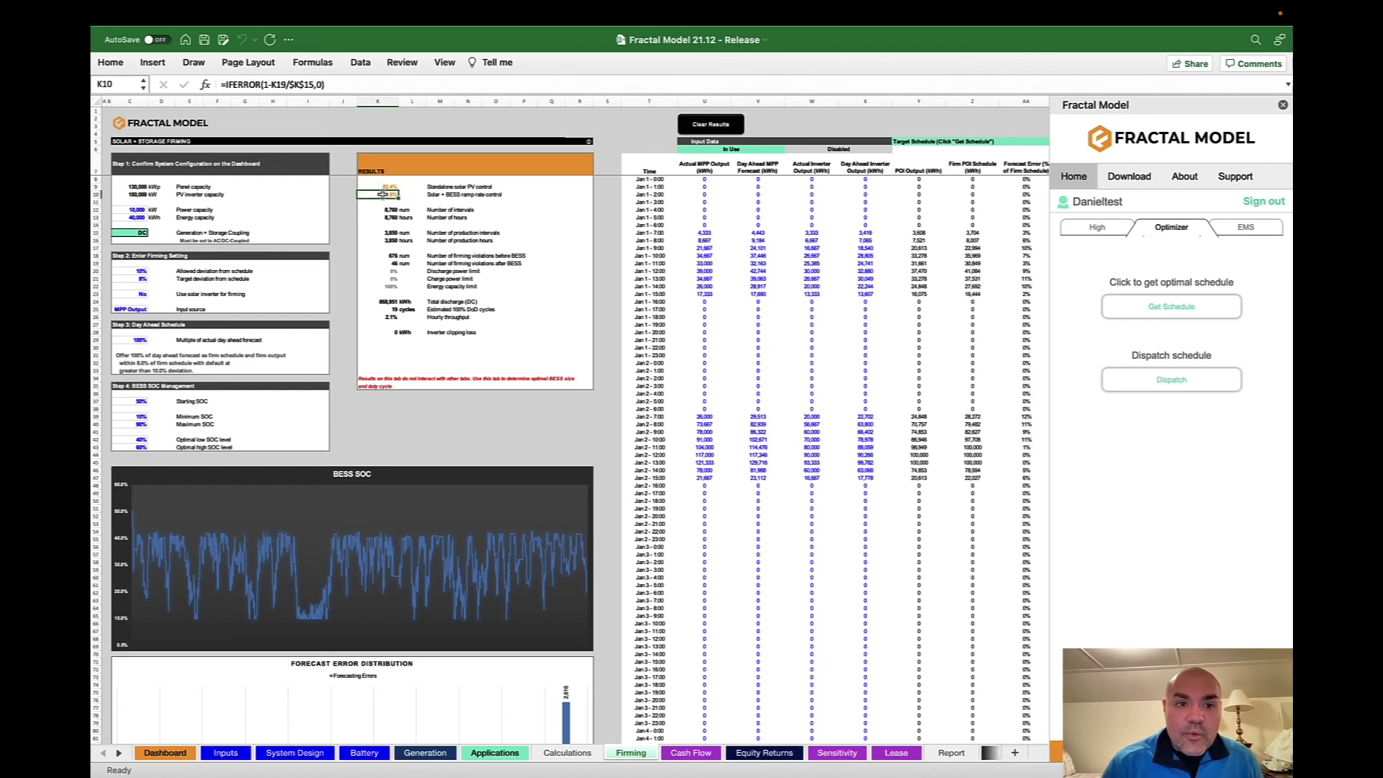